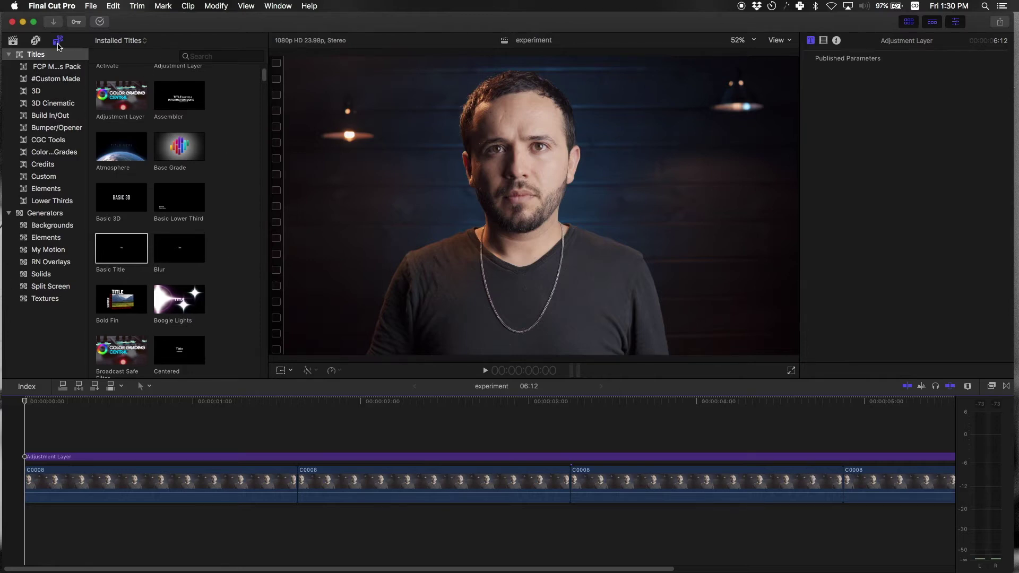
# Show the Titles and Generators sidebar and scroll the installed titles to Basic Title.
pyautogui.click(58, 46)
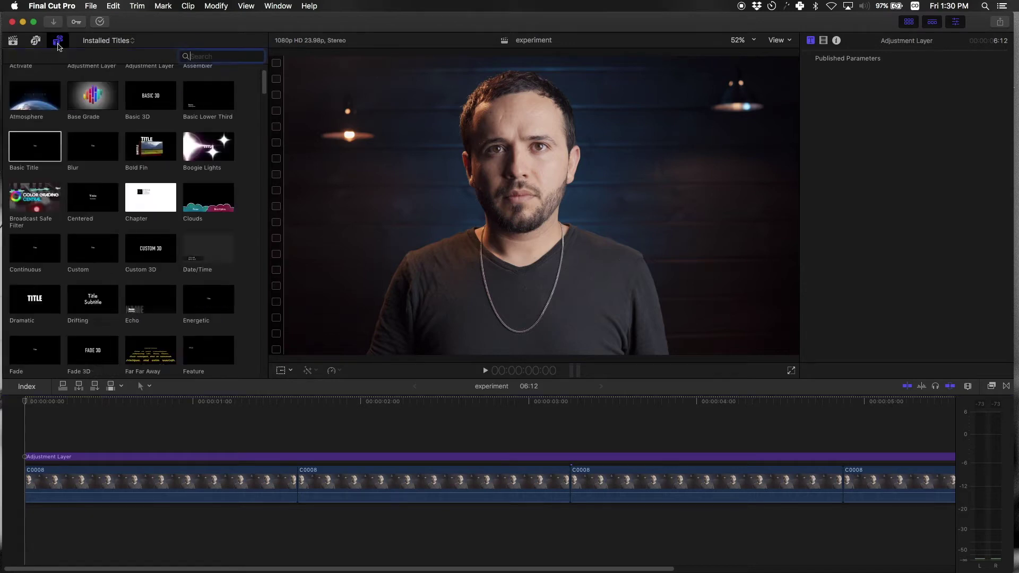
pyautogui.click(58, 46)
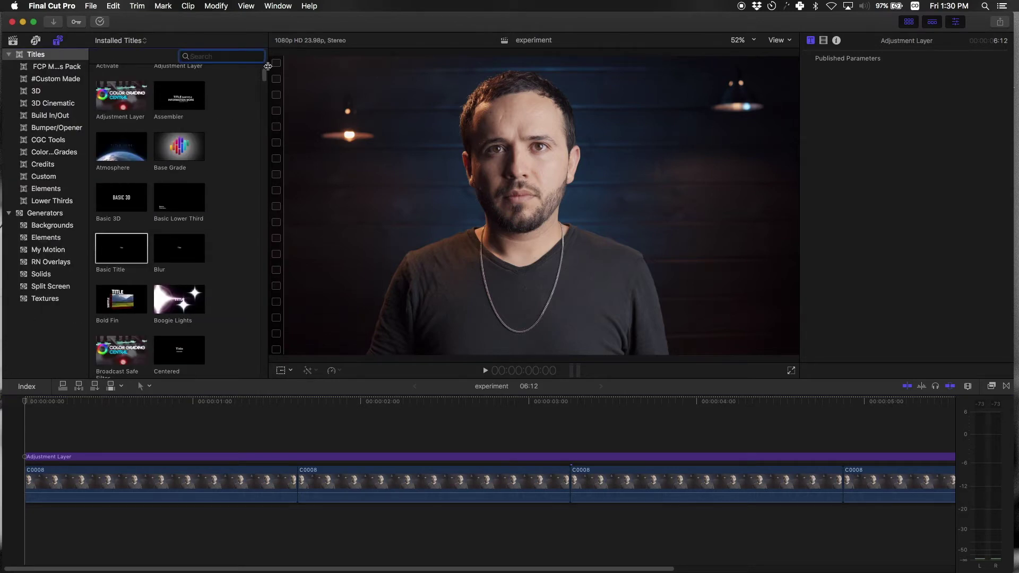
pyautogui.moveTo(265, 73)
pyautogui.mouseDown()
pyautogui.moveTo(262, 166)
pyautogui.moveTo(262, 69)
pyautogui.mouseUp()
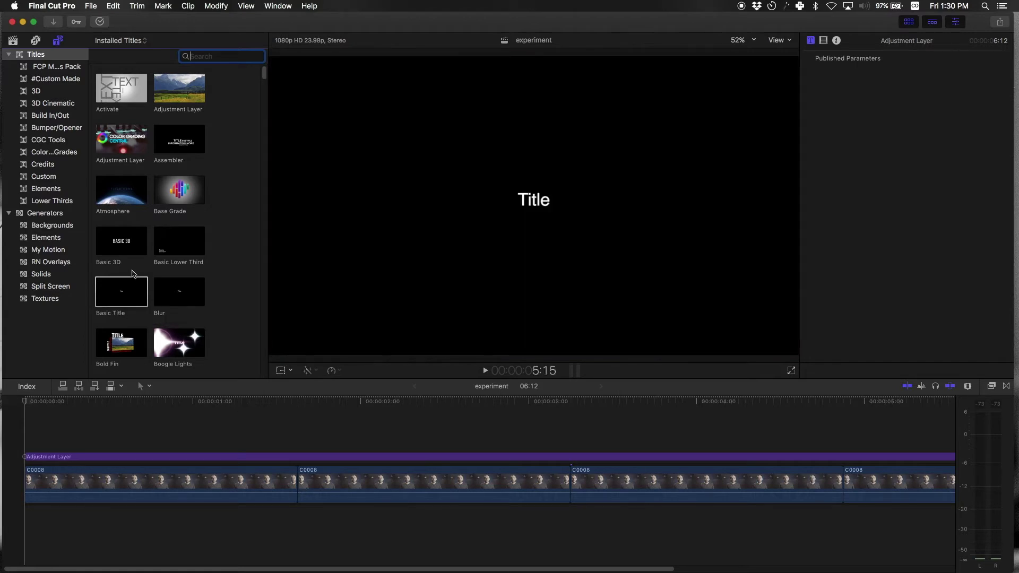
# Place a Basic Title above the clips and style it Montserrat ExtraBold at size 89.
pyautogui.moveTo(116, 301); pyautogui.dragTo(84, 428)
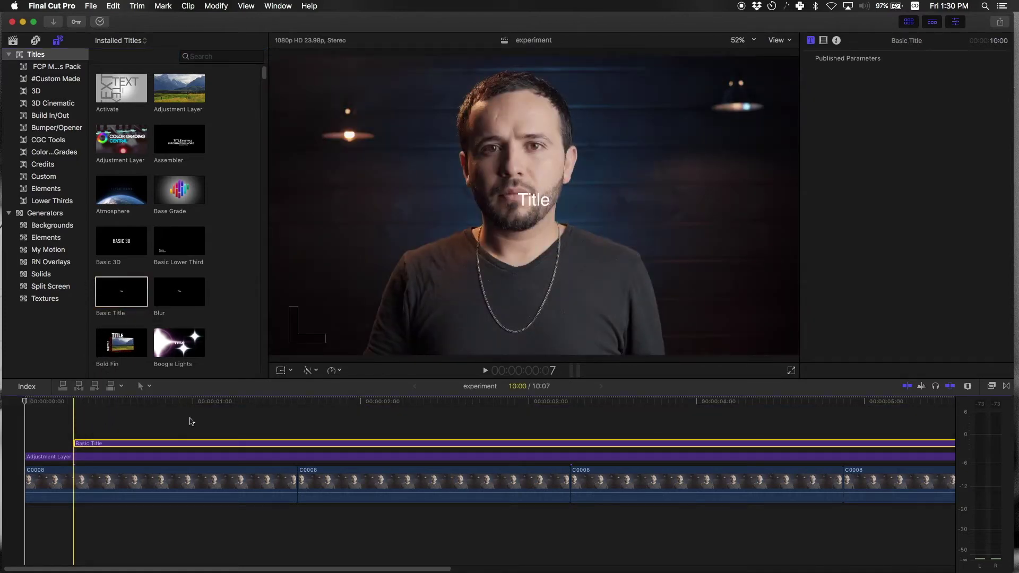
pyautogui.click(196, 445)
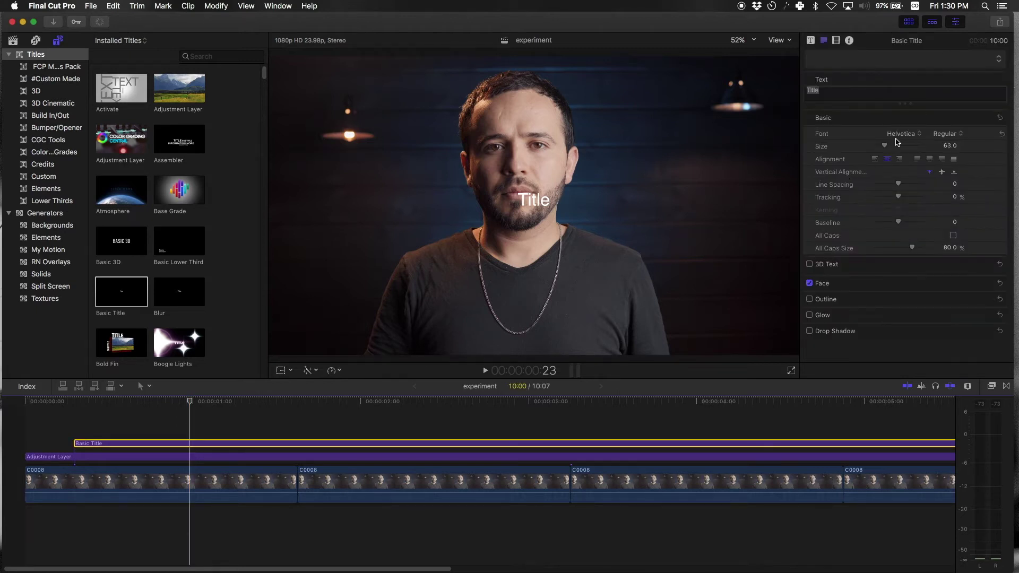
pyautogui.click(911, 135)
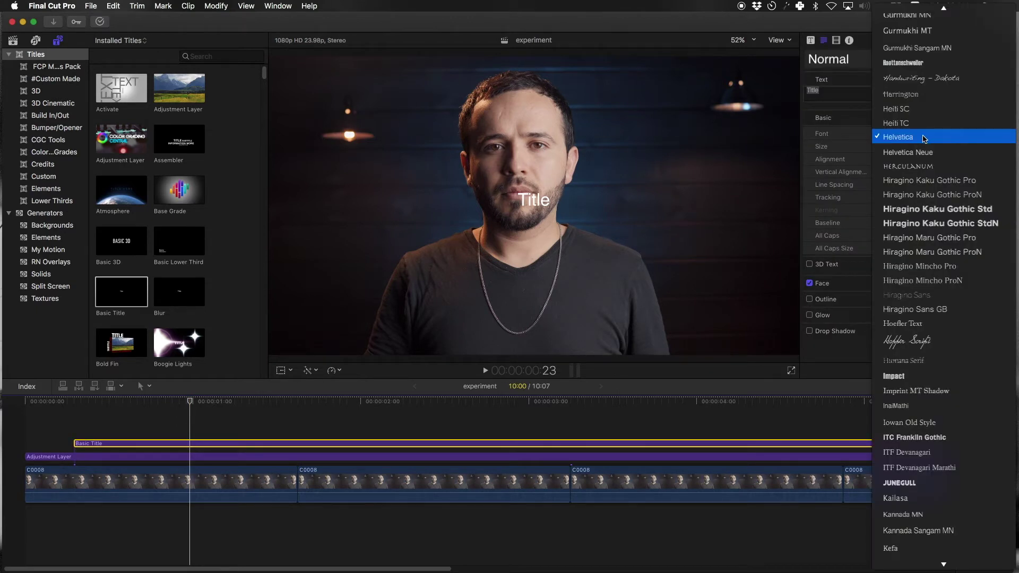
pyautogui.moveTo(925, 571)
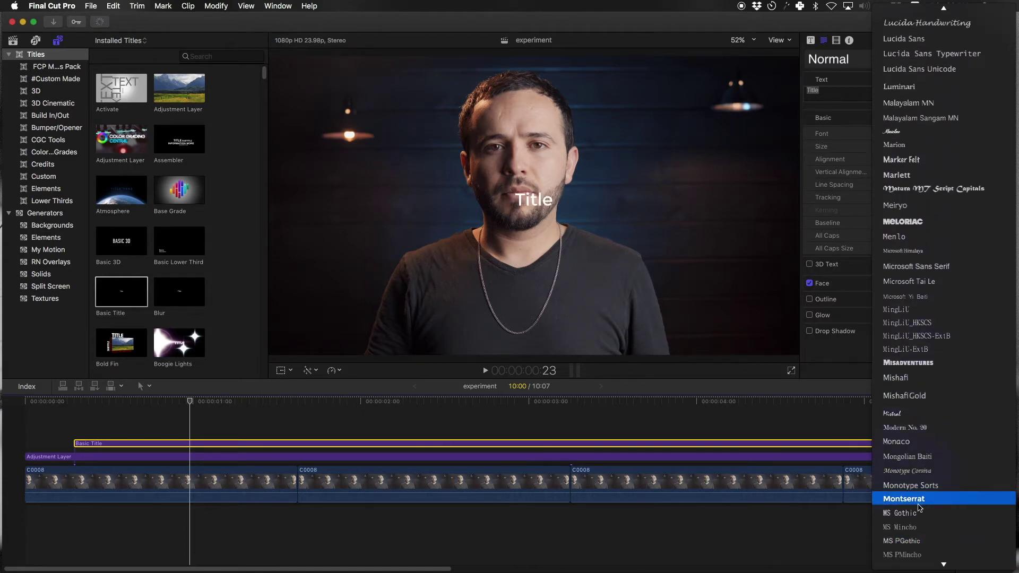
pyautogui.click(916, 502)
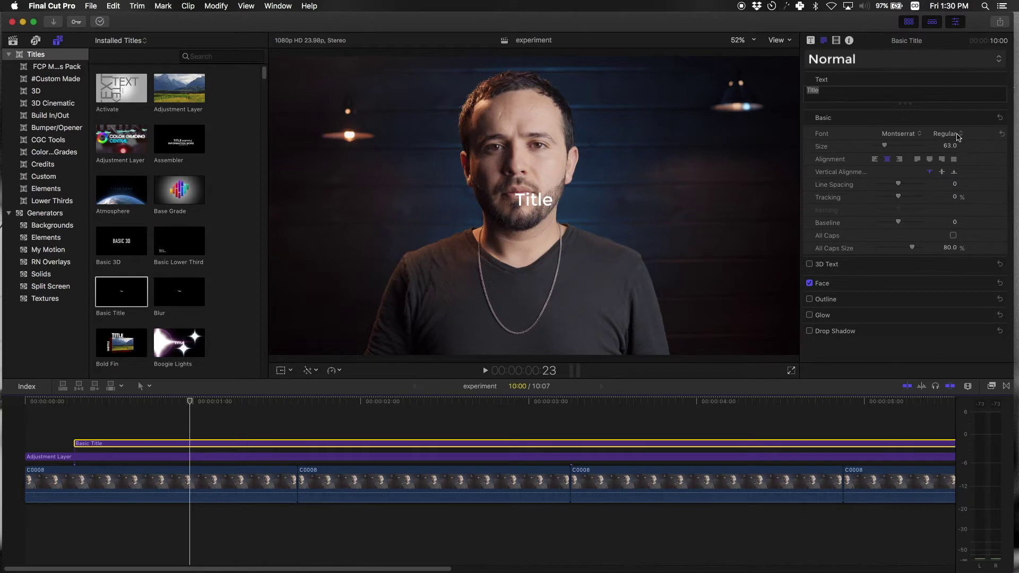
pyautogui.click(957, 150)
pyautogui.click(955, 176)
pyautogui.click(885, 150)
pyautogui.moveTo(884, 150)
pyautogui.mouseDown()
pyautogui.moveTo(897, 151)
pyautogui.moveTo(886, 151)
pyautogui.mouseUp()
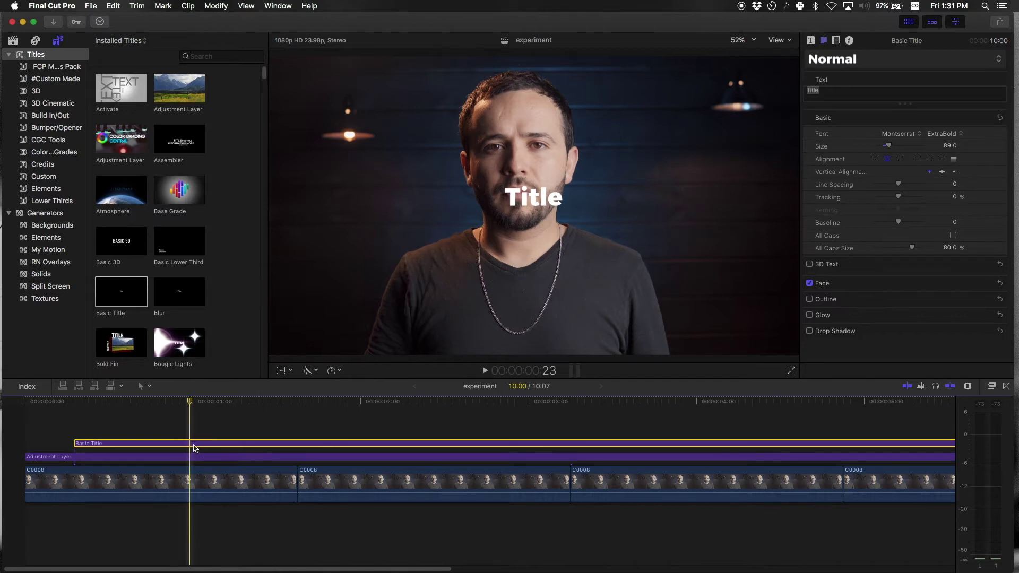
# Delete the styled title clip and make Basic Title the default title.
pyautogui.press('Delete')
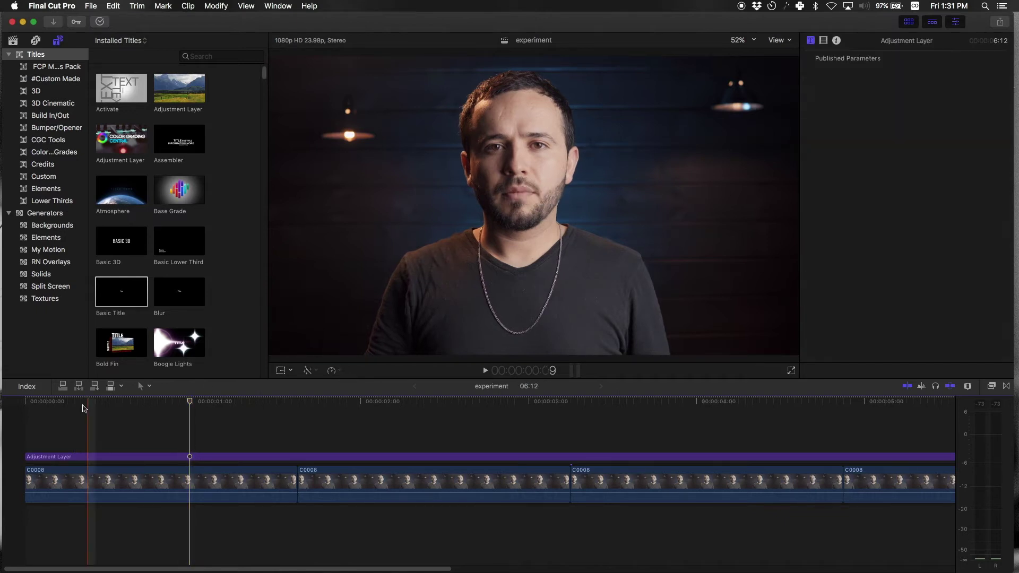
pyautogui.click(130, 291)
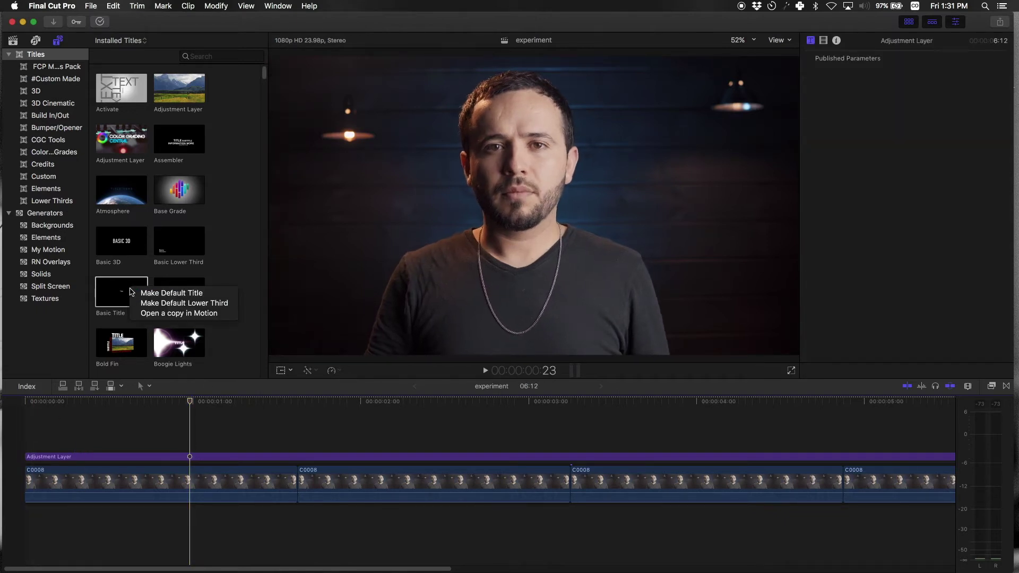
pyautogui.click(123, 297)
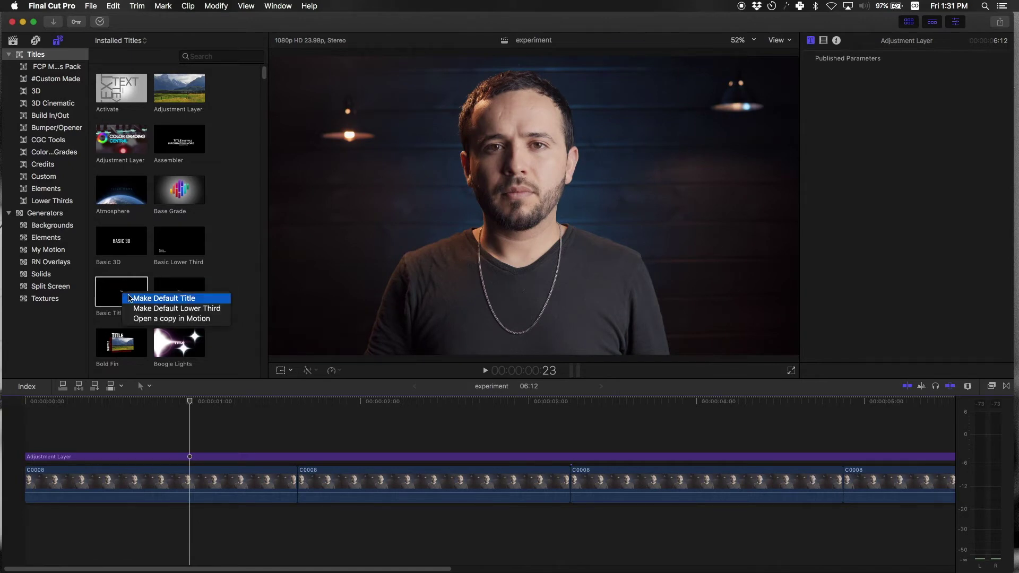
pyautogui.click(159, 293)
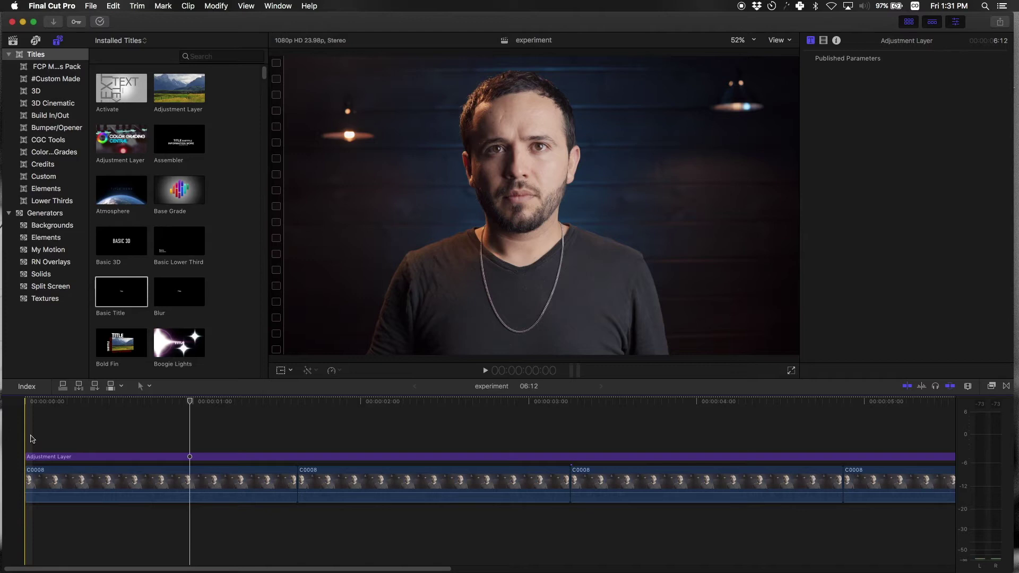
# Insert the default title at the timeline start over the clips and select it.
pyautogui.press('ctrl+super+1')
pyautogui.click(31, 438)
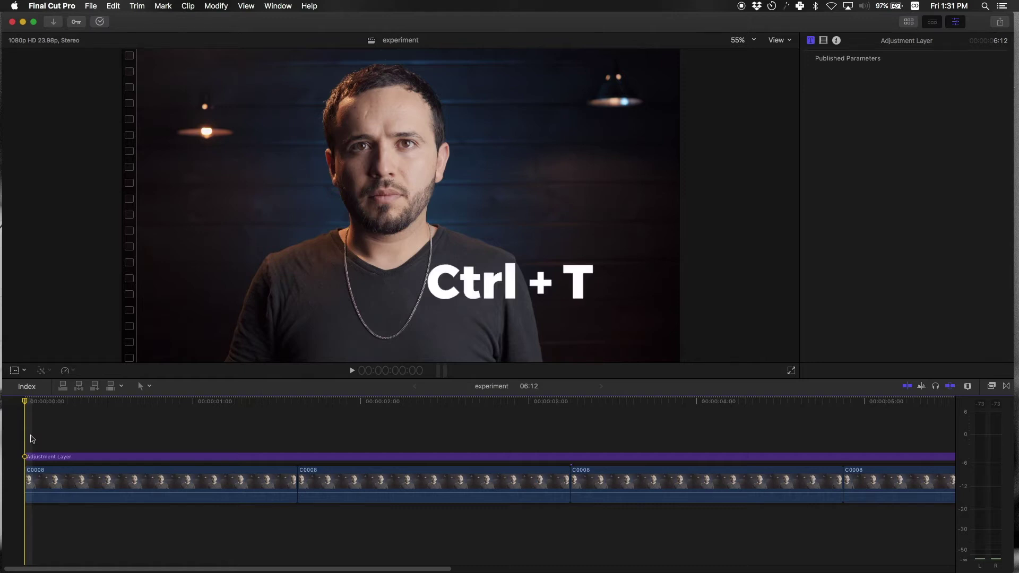
pyautogui.hotkey('ctrl', 't')
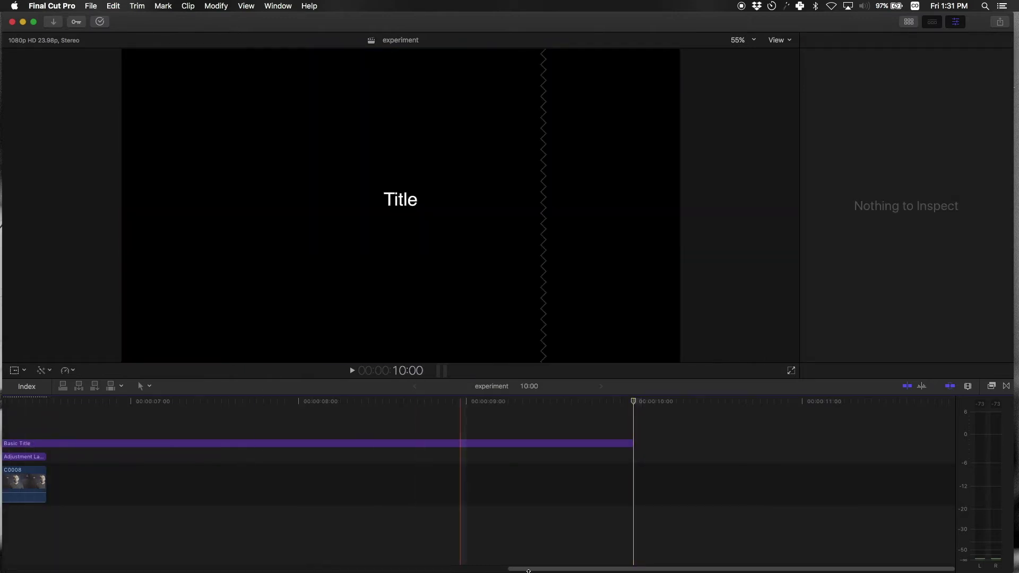
pyautogui.moveTo(583, 570); pyautogui.dragTo(125, 570)
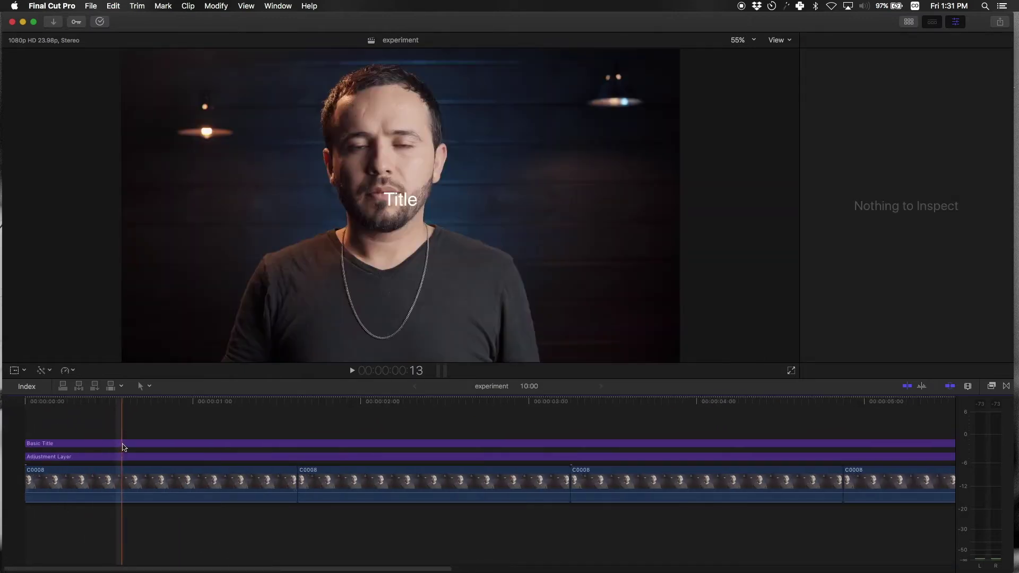
pyautogui.click(123, 444)
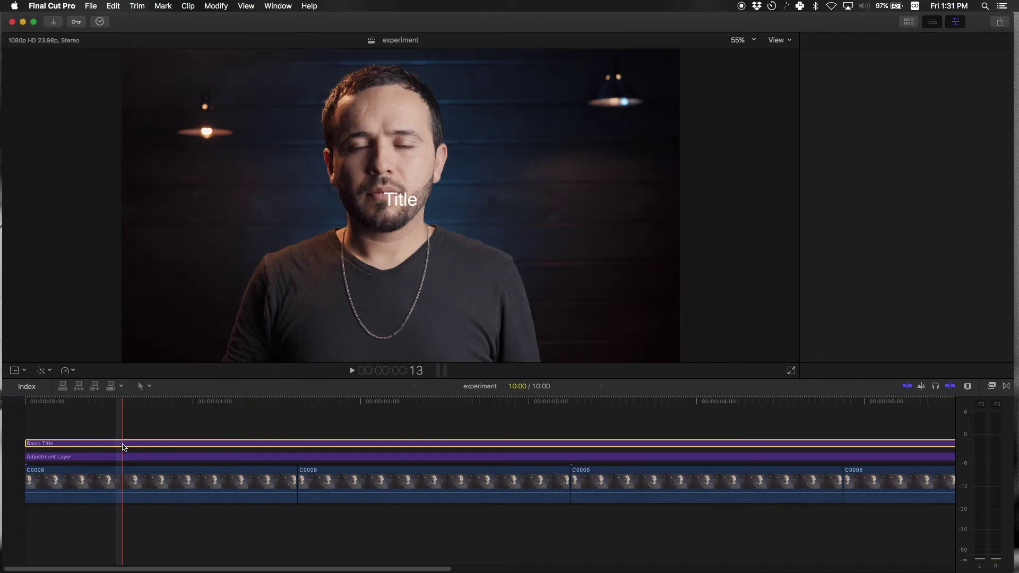
pyautogui.press('super+4')
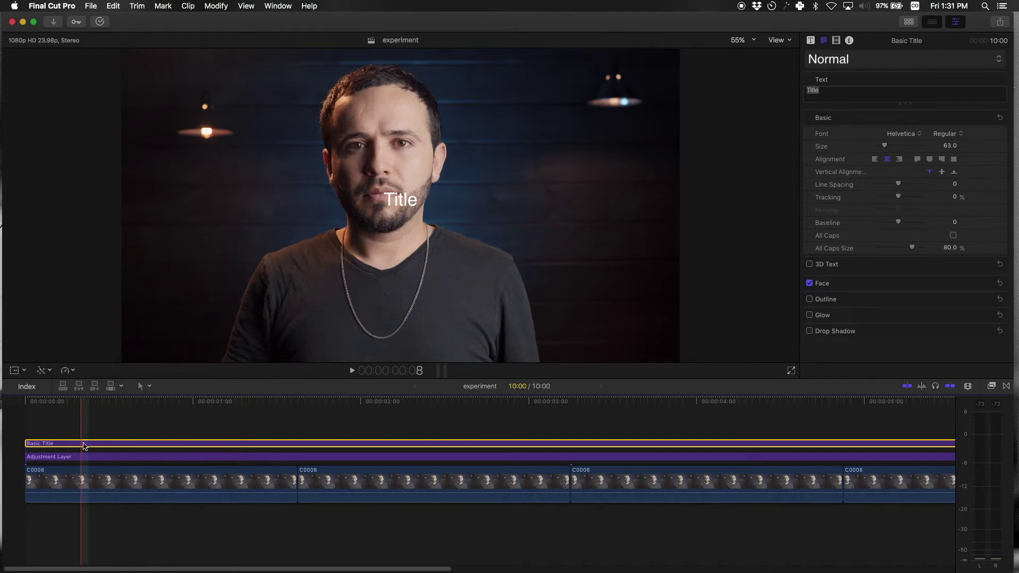
# Change the new title's font to Montserrat ExtraBold at size 85.
pyautogui.click(66, 445)
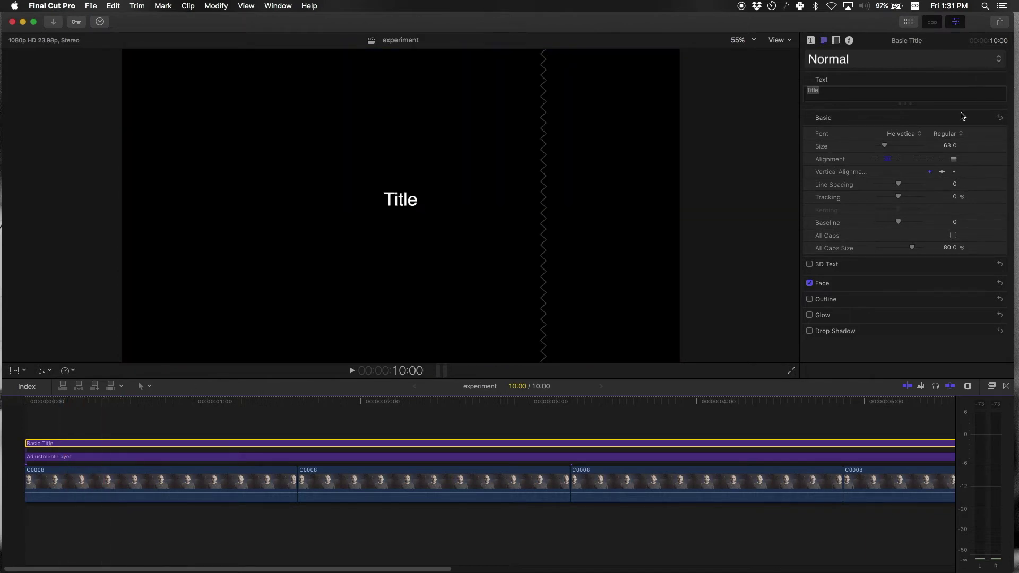
pyautogui.click(914, 135)
pyautogui.scroll(-10, 934, 546)
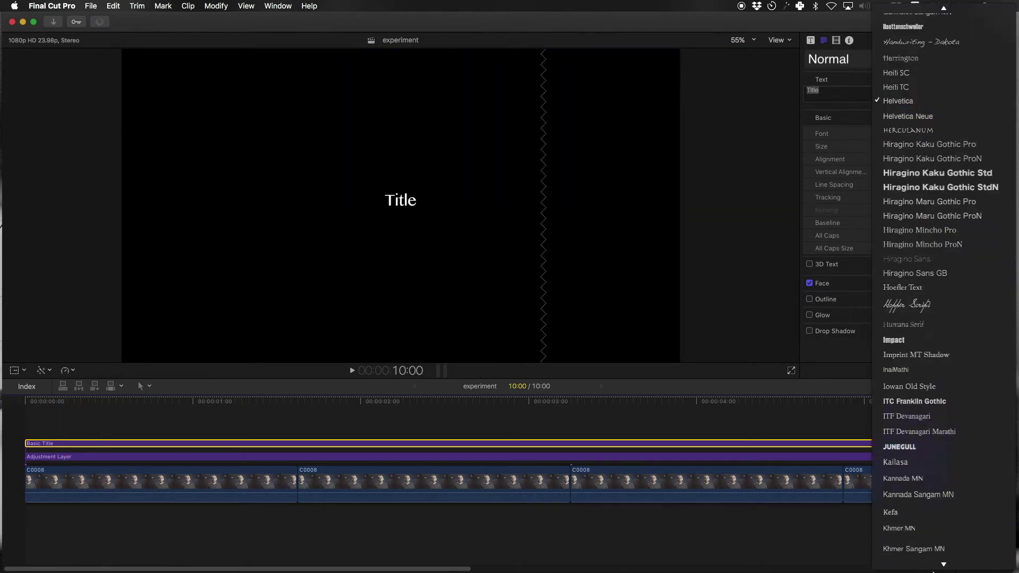
pyautogui.scroll(-10, 936, 552)
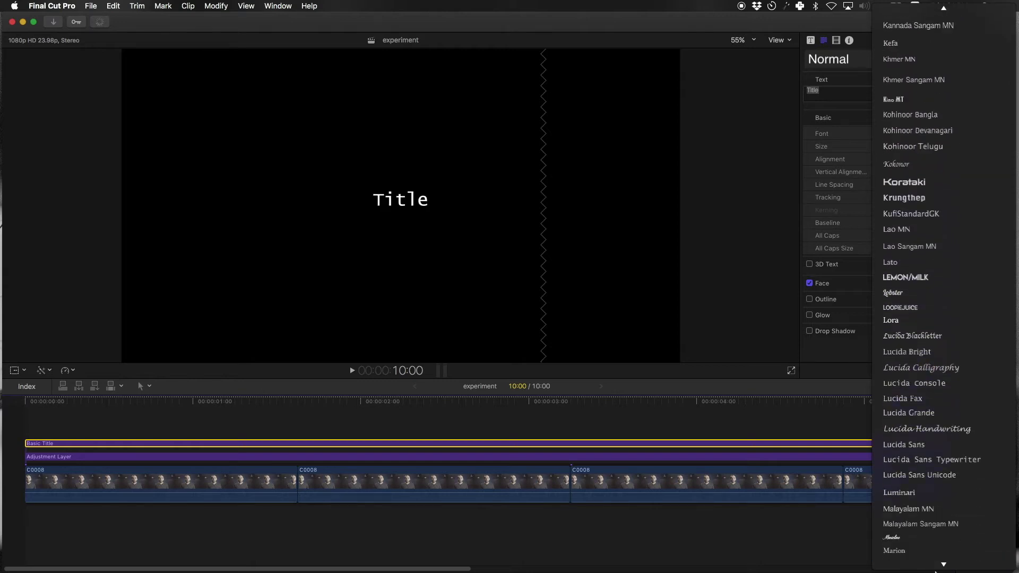
pyautogui.scroll(-8, 938, 562)
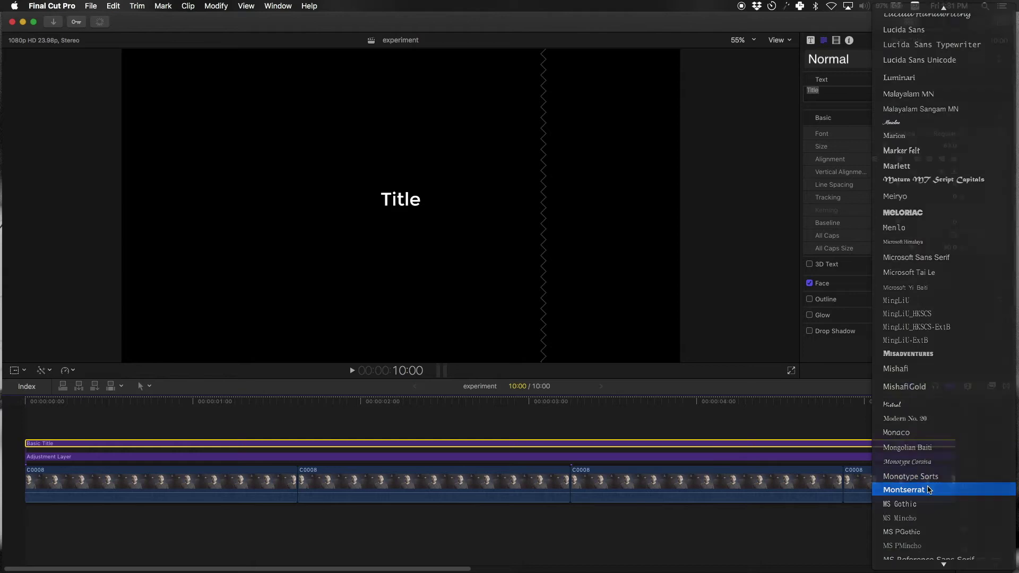
pyautogui.click(935, 485)
pyautogui.click(931, 137)
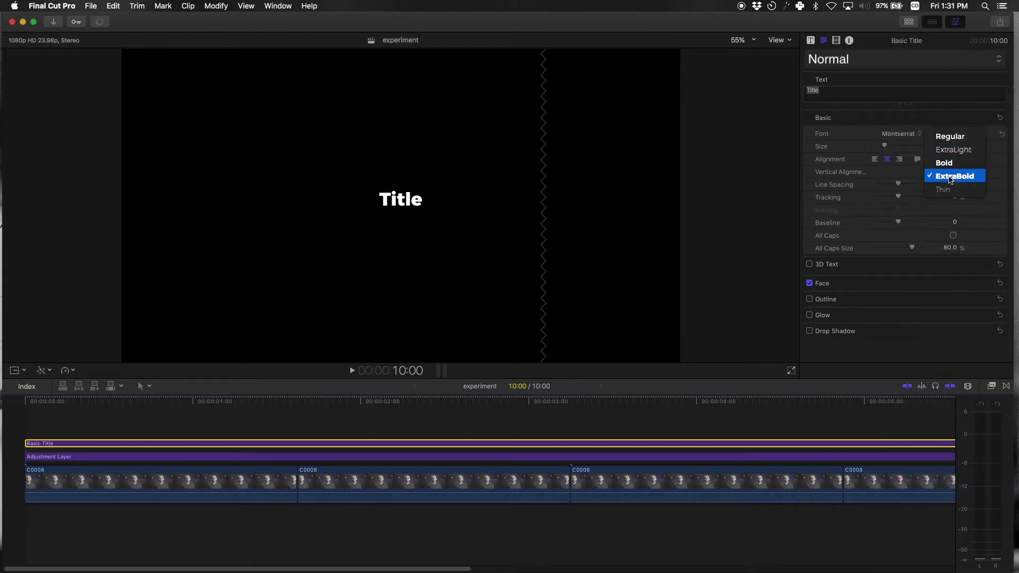
pyautogui.click(940, 176)
pyautogui.moveTo(885, 145); pyautogui.dragTo(887, 143)
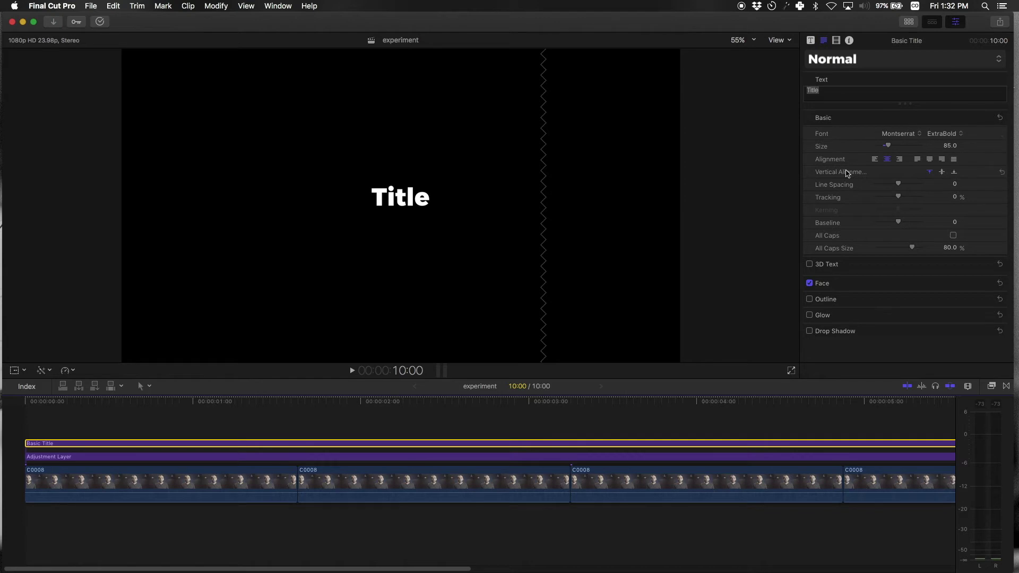
pyautogui.click(867, 57)
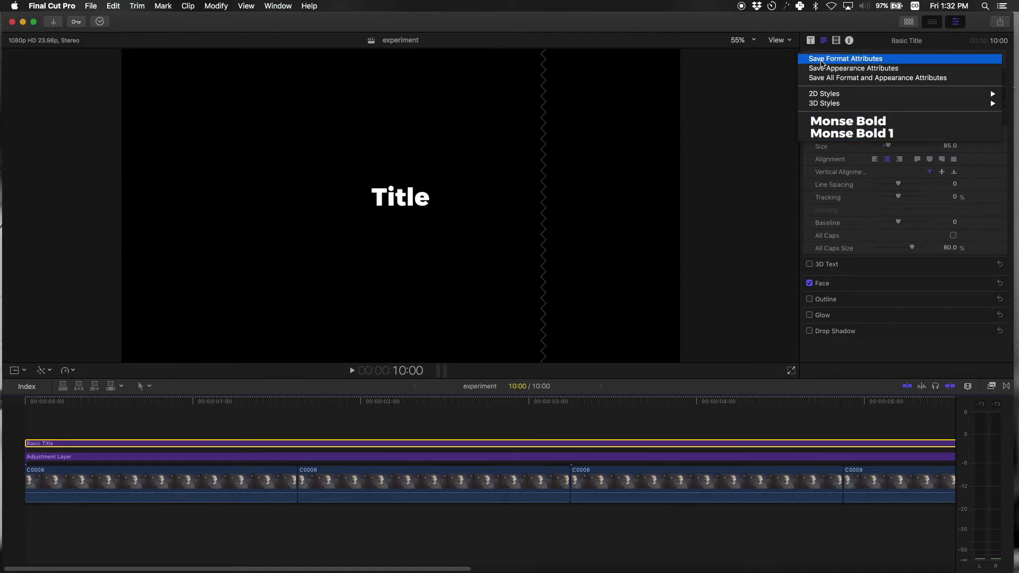
# Abandon saving a new text preset and apply the Monse Bold style instead.
pyautogui.click(822, 63)
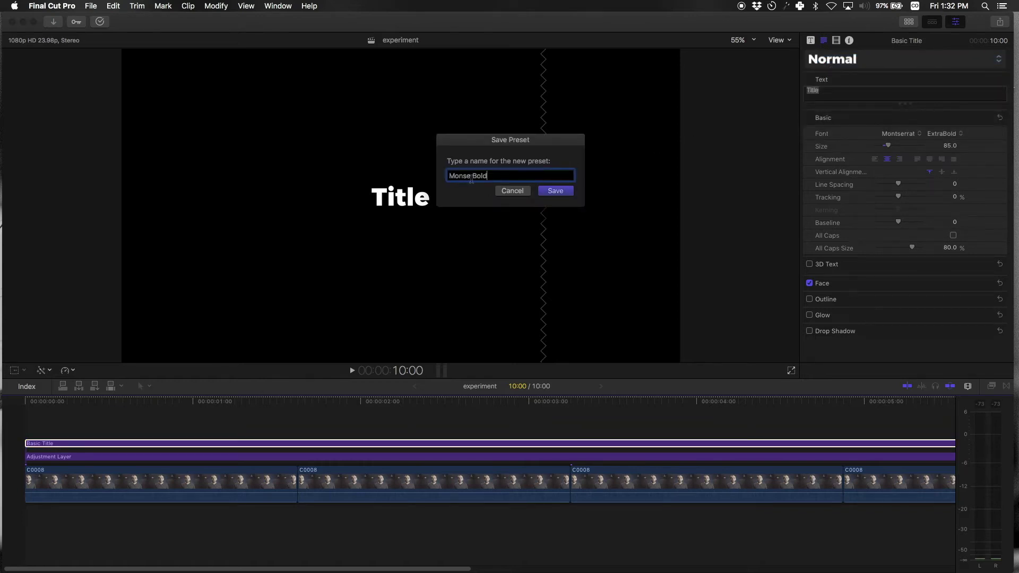
pyautogui.write('2')
pyautogui.click(472, 176)
pyautogui.click(514, 191)
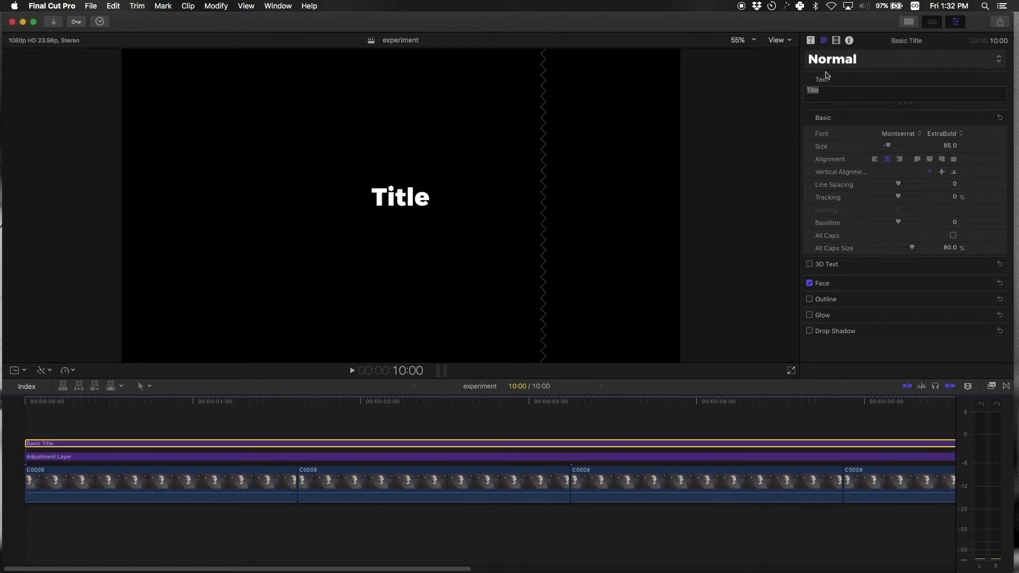
pyautogui.click(838, 63)
pyautogui.click(848, 121)
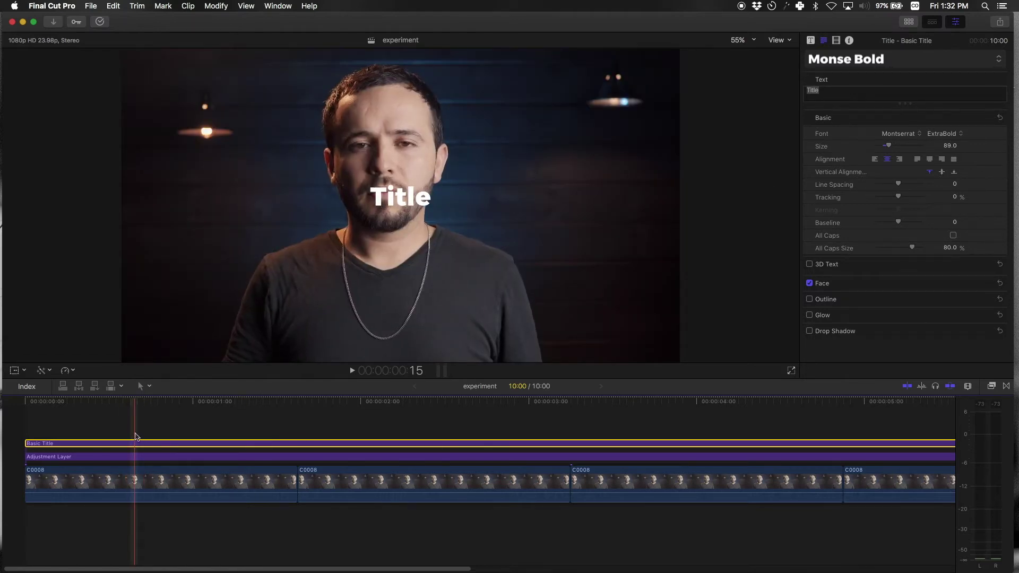
# Reapply Monse Bold, then erase the title's text and a test entry, leaving it blank.
pyautogui.click(881, 60)
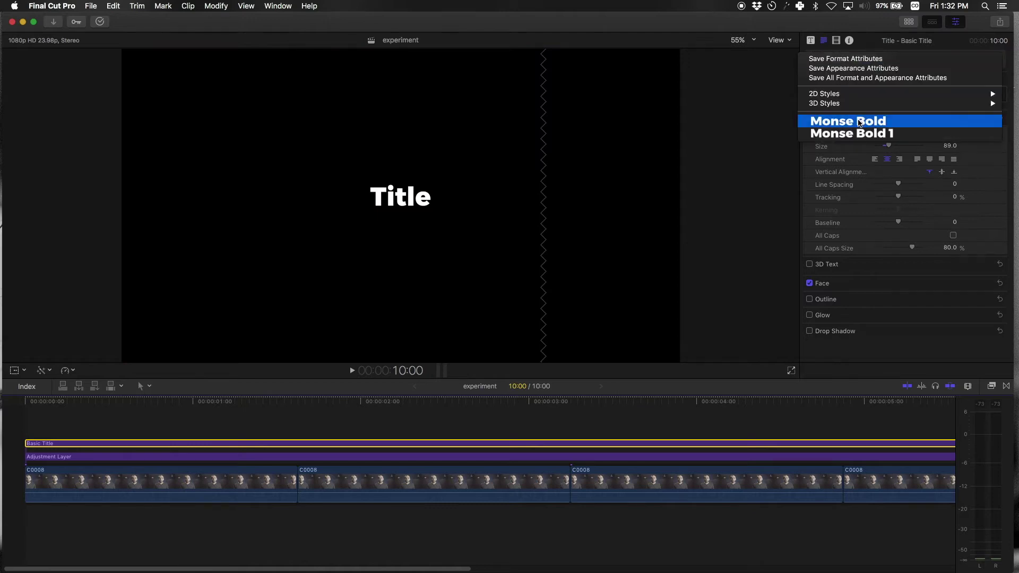
pyautogui.click(859, 122)
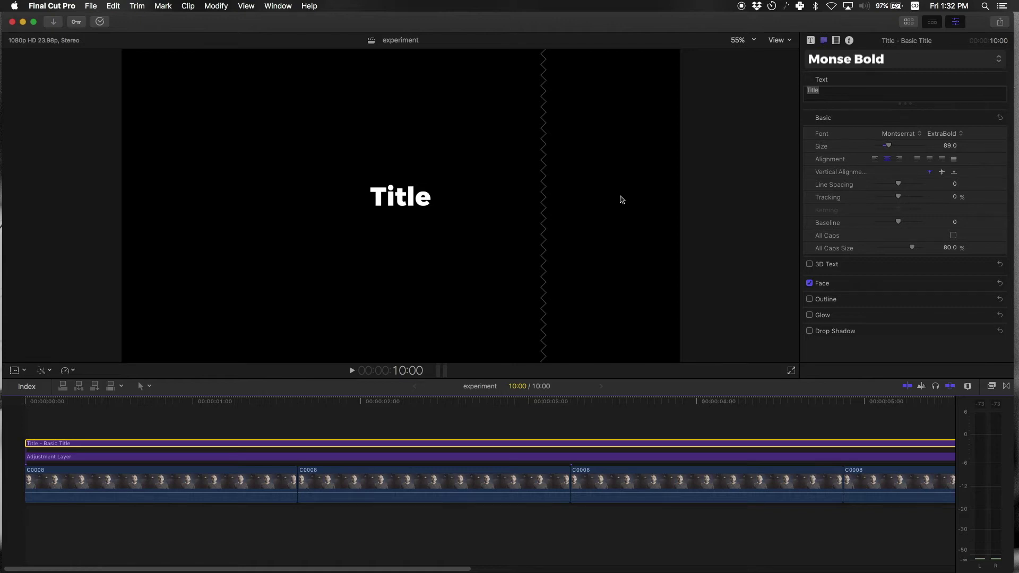
pyautogui.click(849, 94)
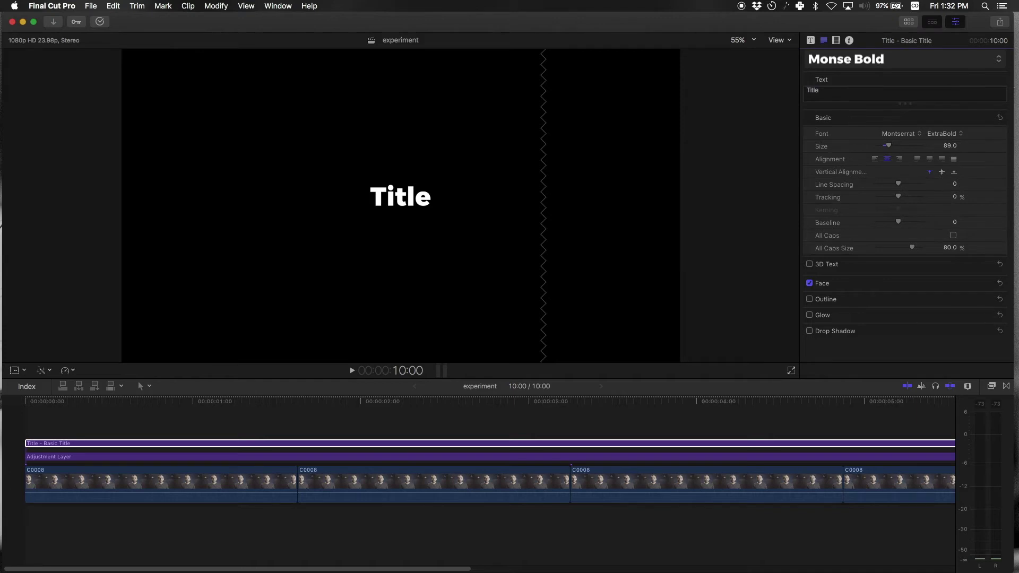
pyautogui.press('BackSpace')
pyautogui.press('BackSpace')
pyautogui.press('BackSpace')
pyautogui.press('BackSpace')
pyautogui.press('BackSpace')
pyautogui.write('rsyneta')
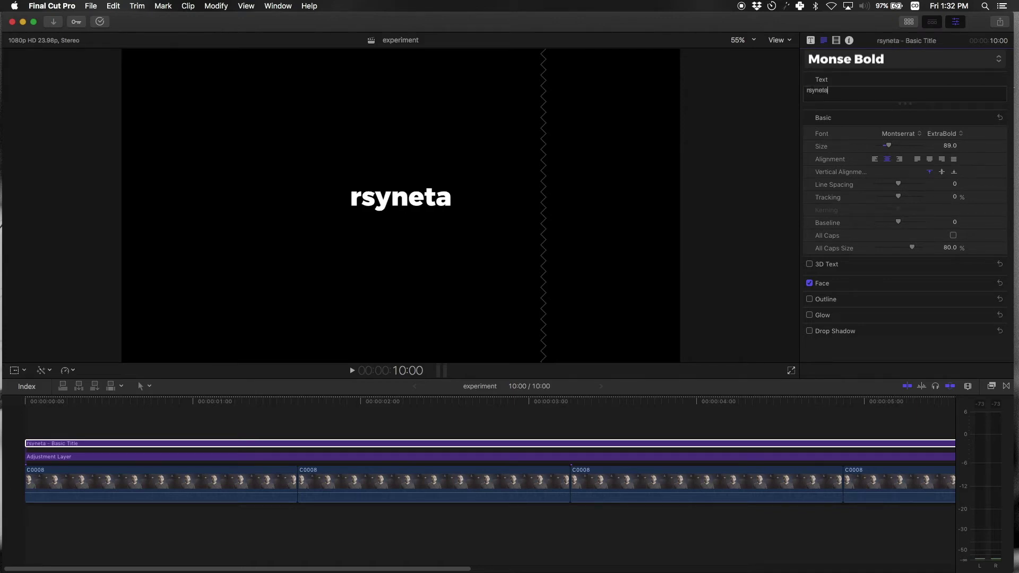
pyautogui.press('BackSpace')
pyautogui.press('BackSpace')
pyautogui.press('BackSpace')
pyautogui.press('BackSpace')
pyautogui.press('BackSpace')
pyautogui.press('BackSpace')
pyautogui.press('BackSpace')
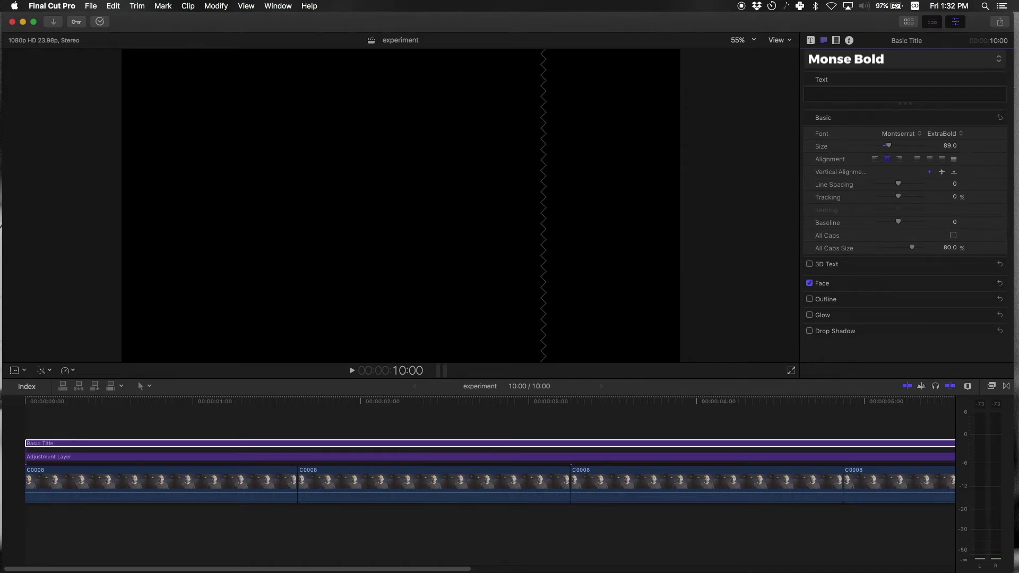
pyautogui.click(460, 446)
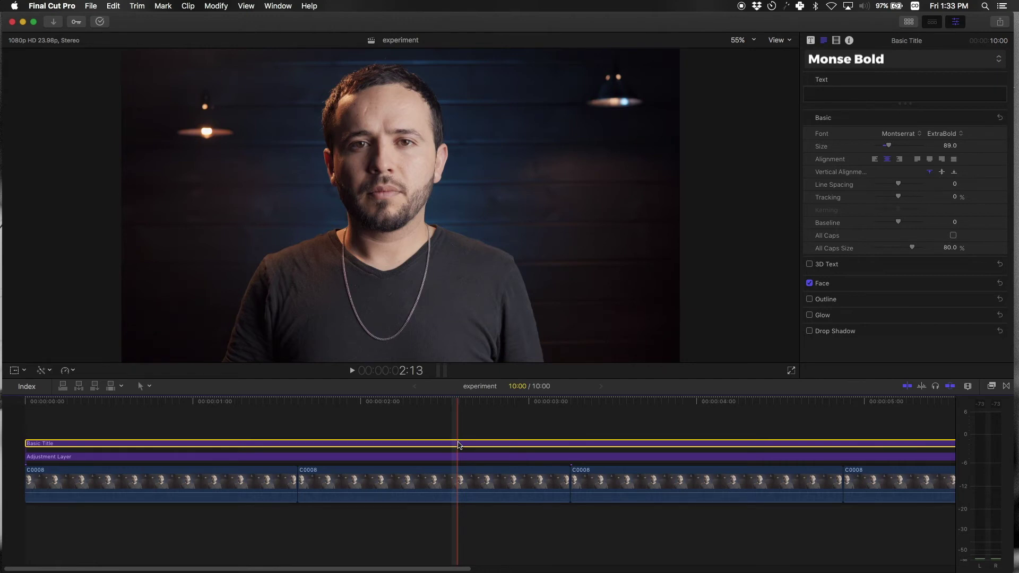
pyautogui.press('F4')
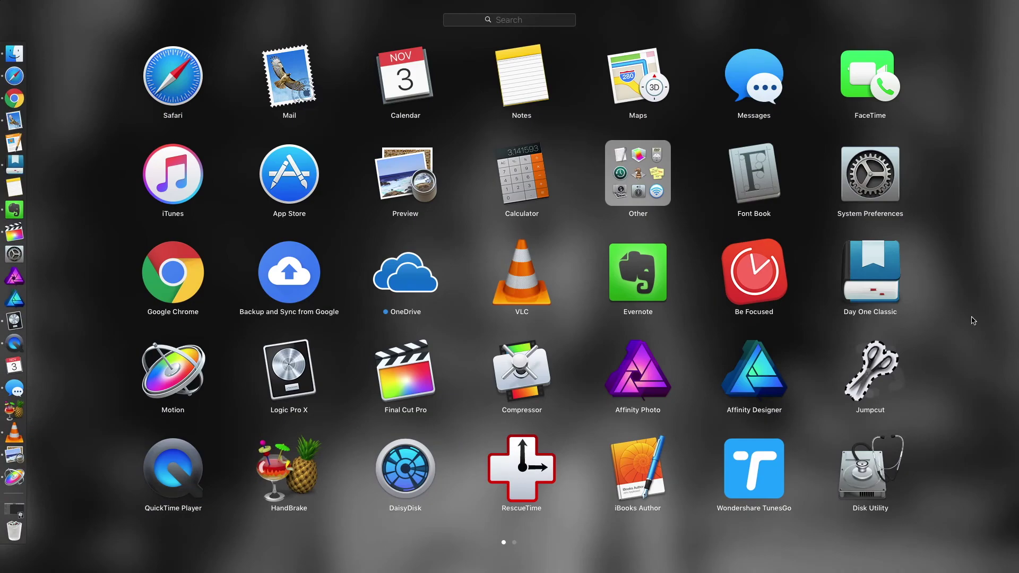
# Launch Motion and set up a Final Cut Title at Broadcast HD 1080, 23.98 fps - NTSC.
pyautogui.click(157, 385)
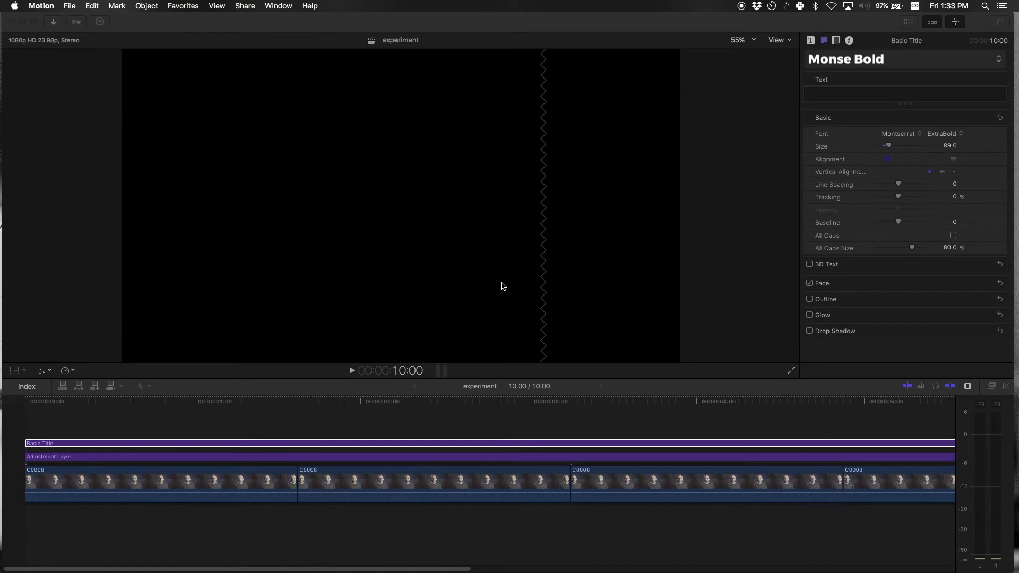
pyautogui.press('super+n')
pyautogui.click(438, 339)
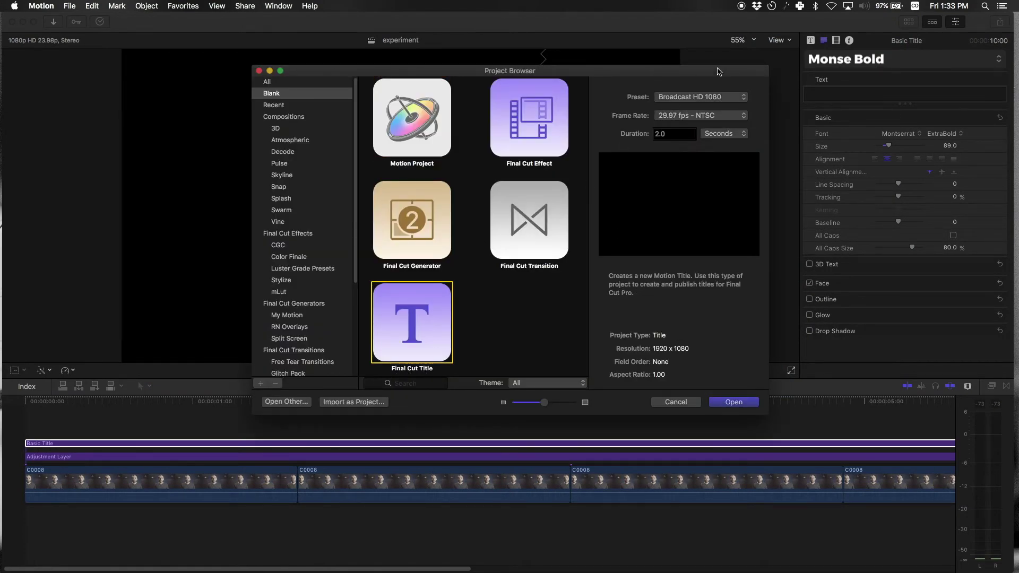
pyautogui.click(682, 103)
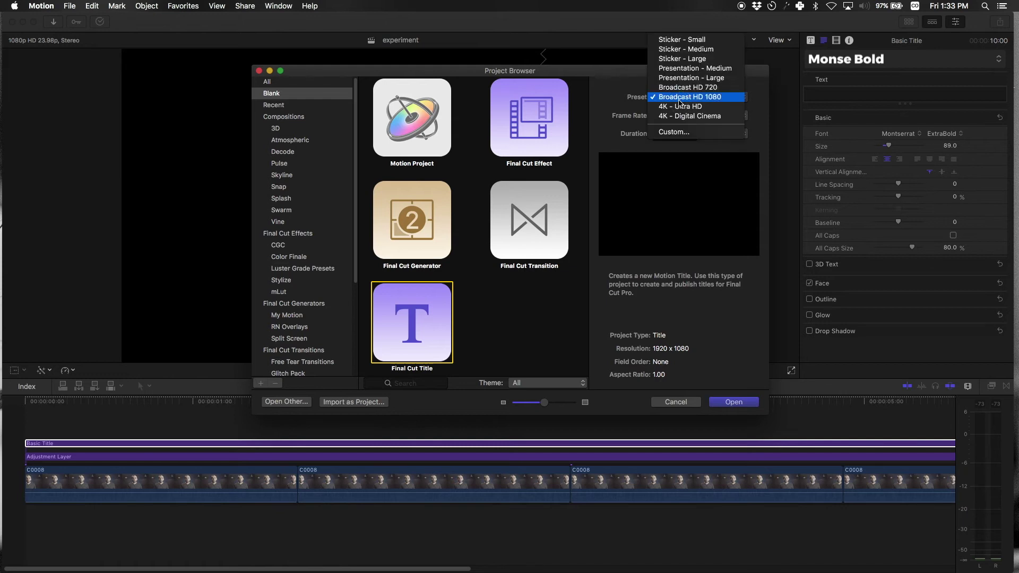
pyautogui.click(680, 103)
pyautogui.click(683, 114)
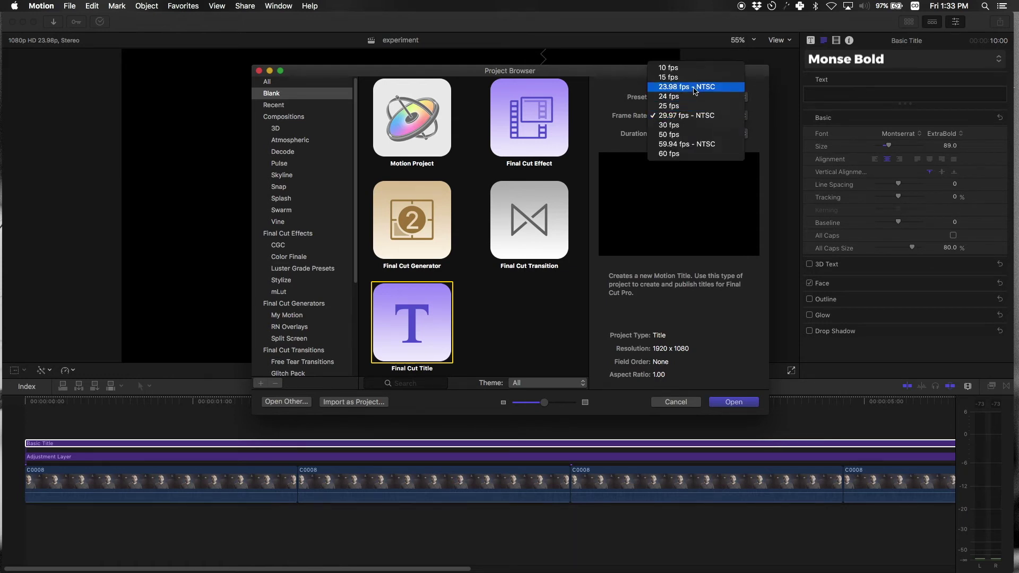
pyautogui.click(695, 89)
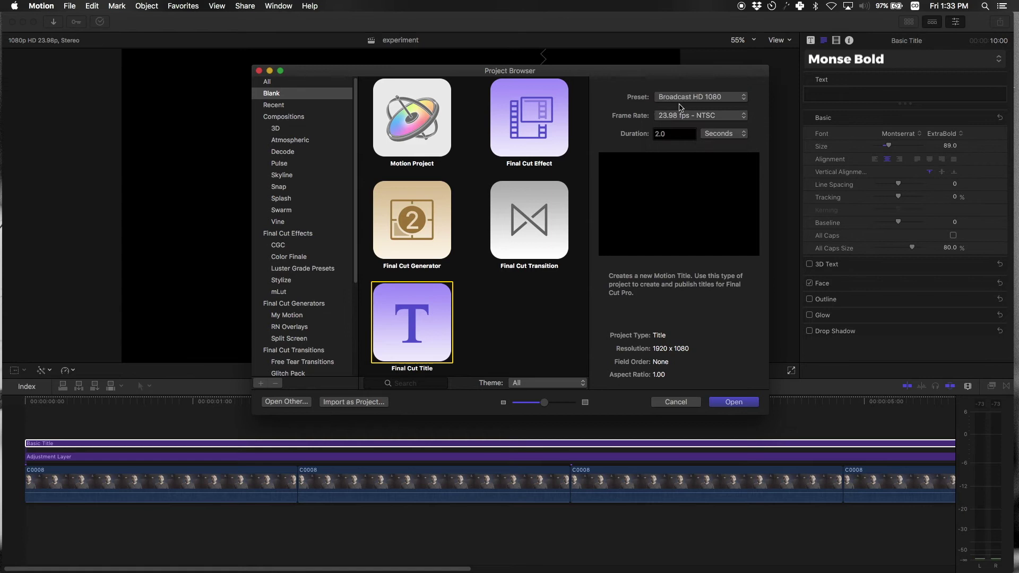
# Create the title project, delete Title Background, fit the canvas, and select Type Text Here.
pyautogui.click(734, 402)
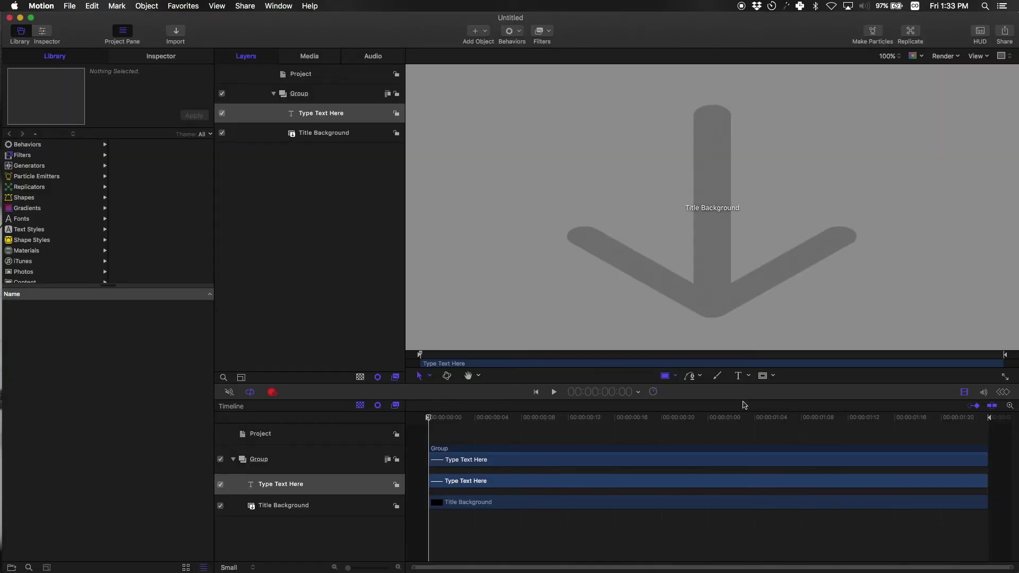
pyautogui.click(325, 133)
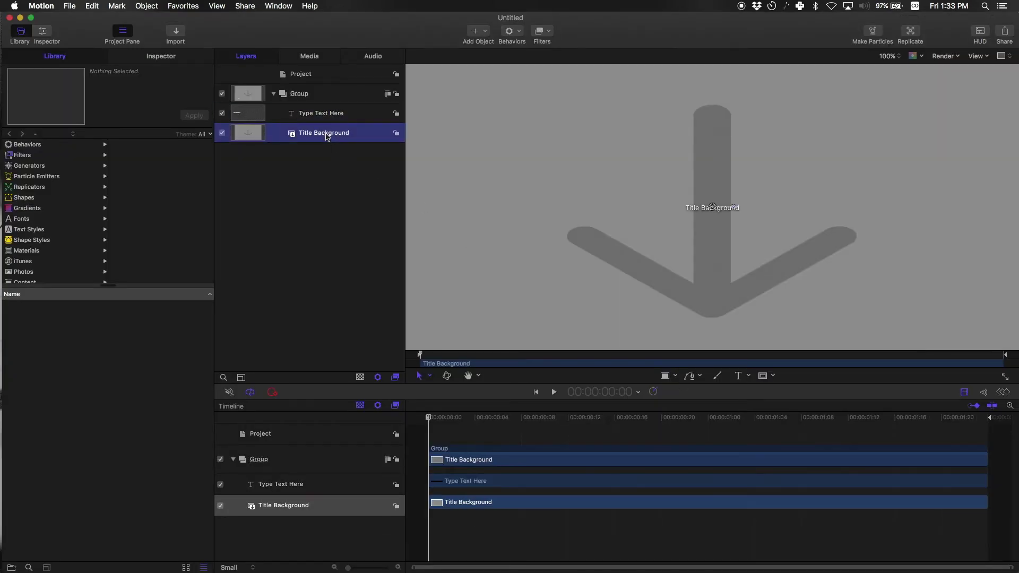
pyautogui.press('Delete')
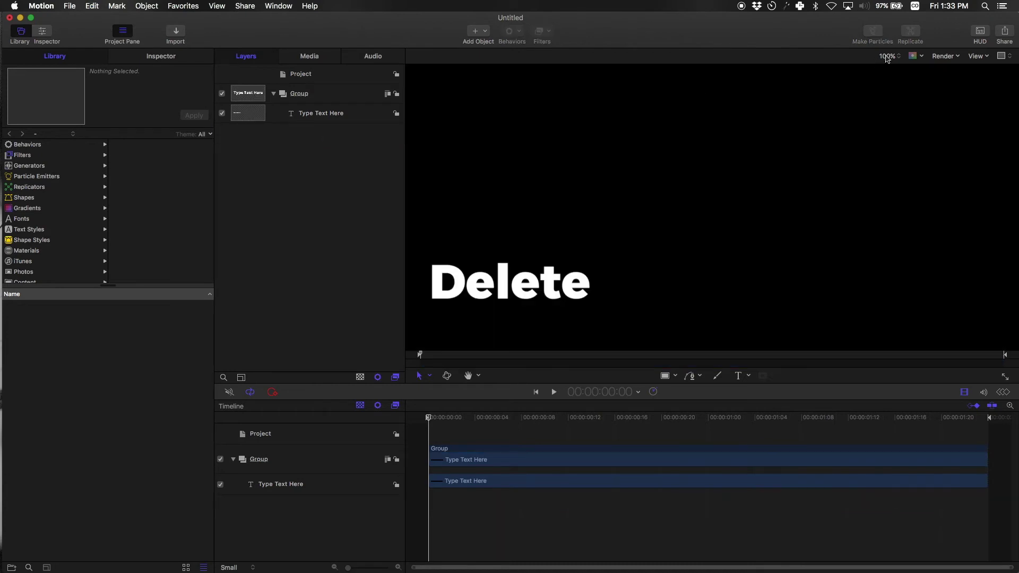
pyautogui.click(894, 57)
pyautogui.click(883, 14)
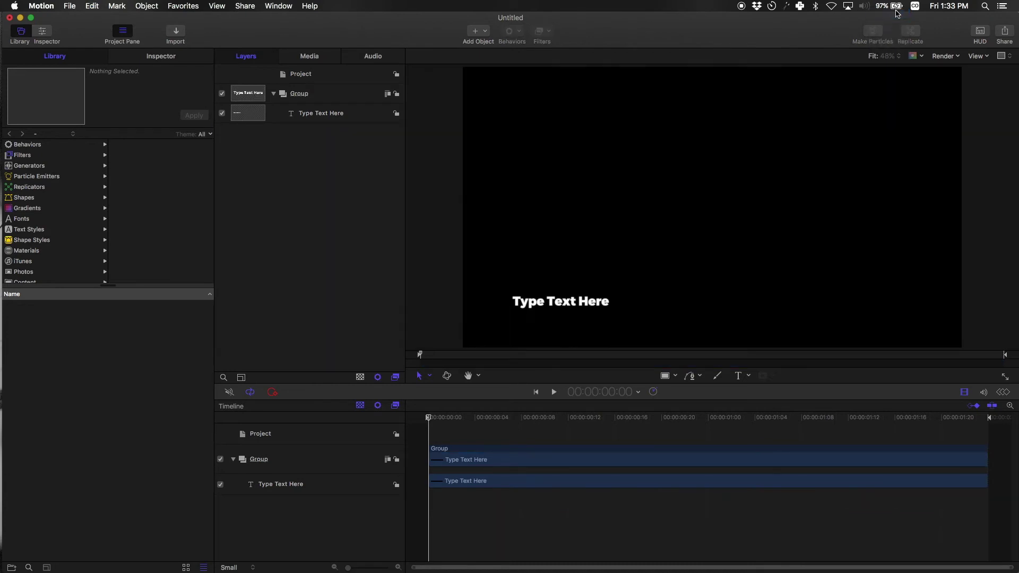
pyautogui.click(580, 301)
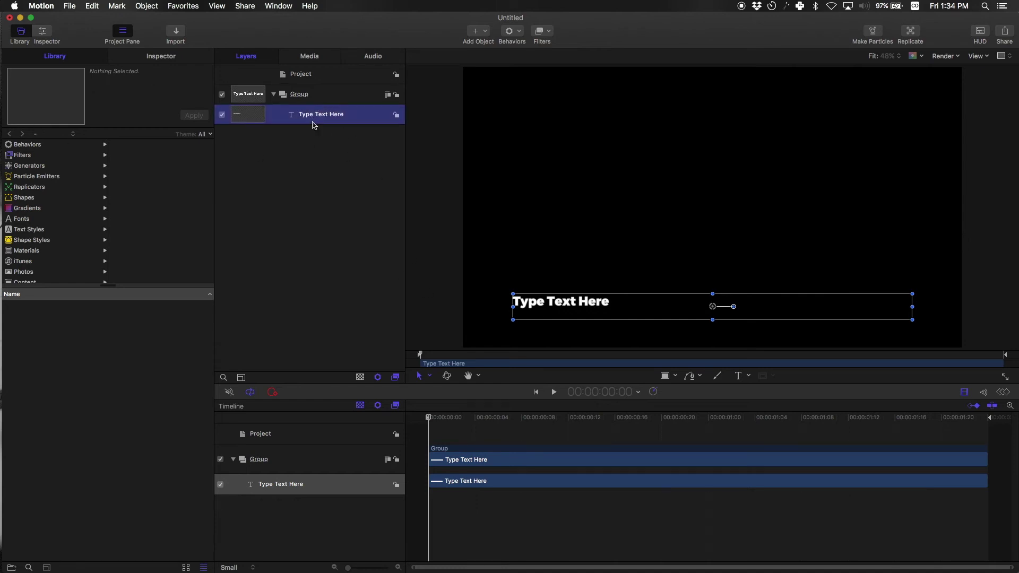
# Set the text to size 90 with centre alignment and change it to read 'Type'.
pyautogui.click(171, 59)
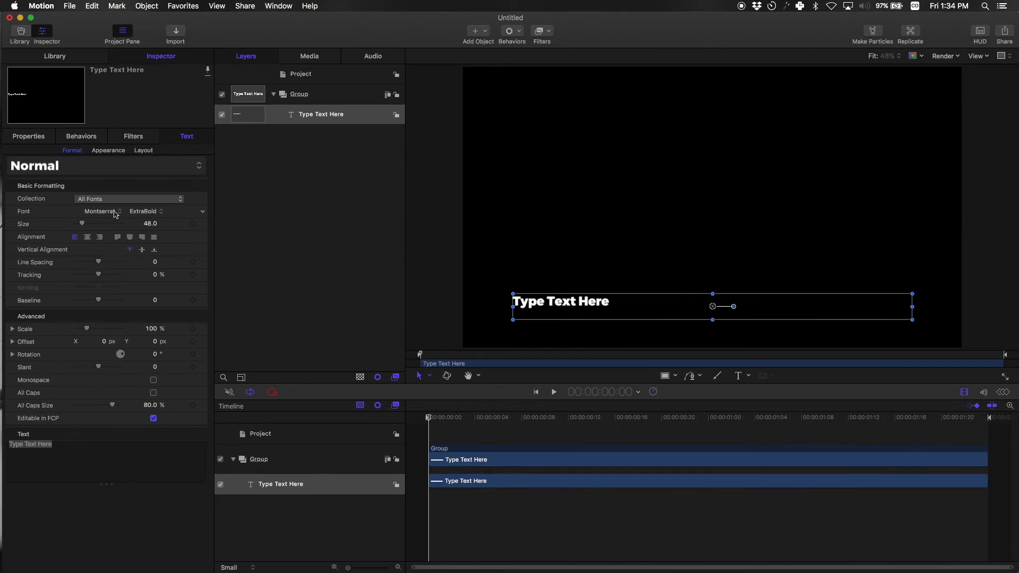
pyautogui.moveTo(82, 229); pyautogui.dragTo(89, 227)
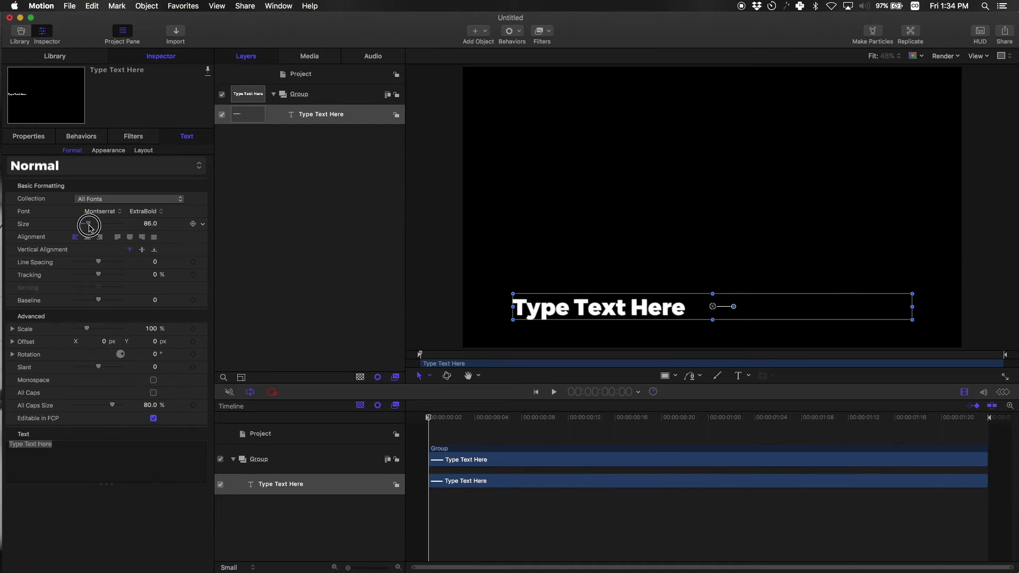
pyautogui.moveTo(89, 227); pyautogui.dragTo(90, 228)
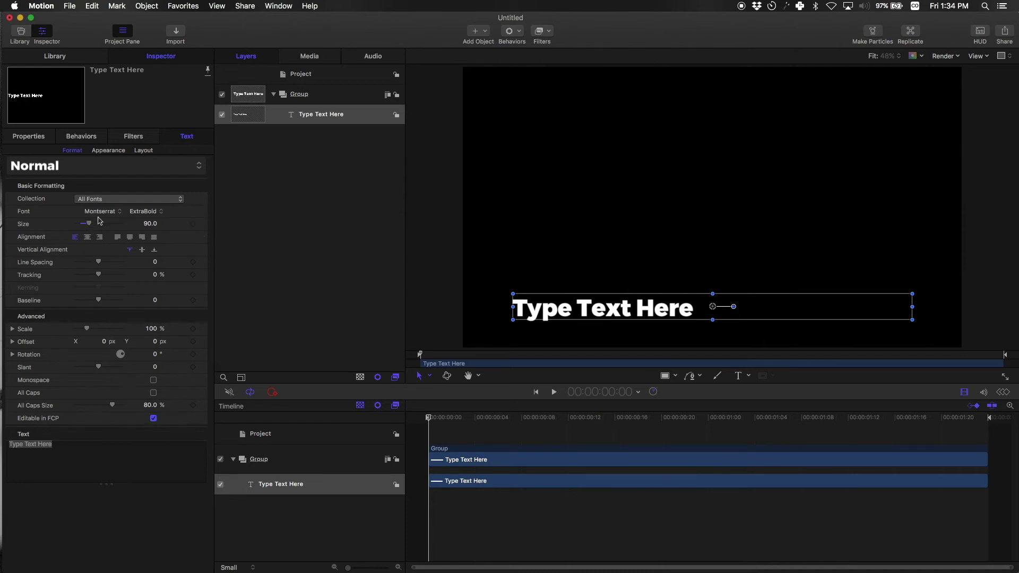
pyautogui.click(88, 237)
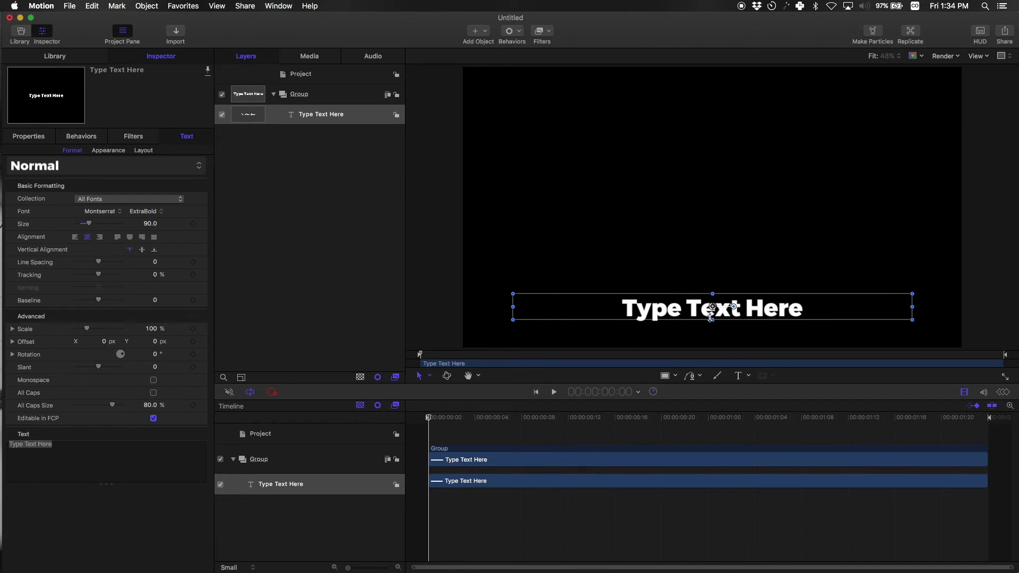
pyautogui.click(84, 443)
pyautogui.press('BackSpace')
pyautogui.press('BackSpace')
pyautogui.press('BackSpace')
pyautogui.press('BackSpace')
pyautogui.press('BackSpace')
pyautogui.press('BackSpace')
pyautogui.press('BackSpace')
pyautogui.press('BackSpace')
pyautogui.press('BackSpace')
pyautogui.press('BackSpace')
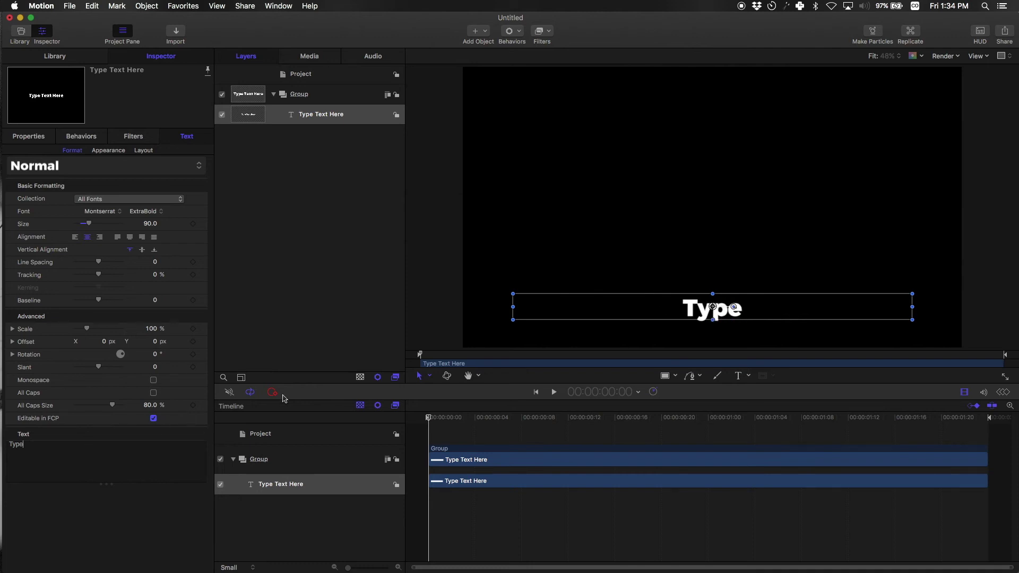
# Move the 'Type' text up to the middle of the frame.
pyautogui.click(716, 309)
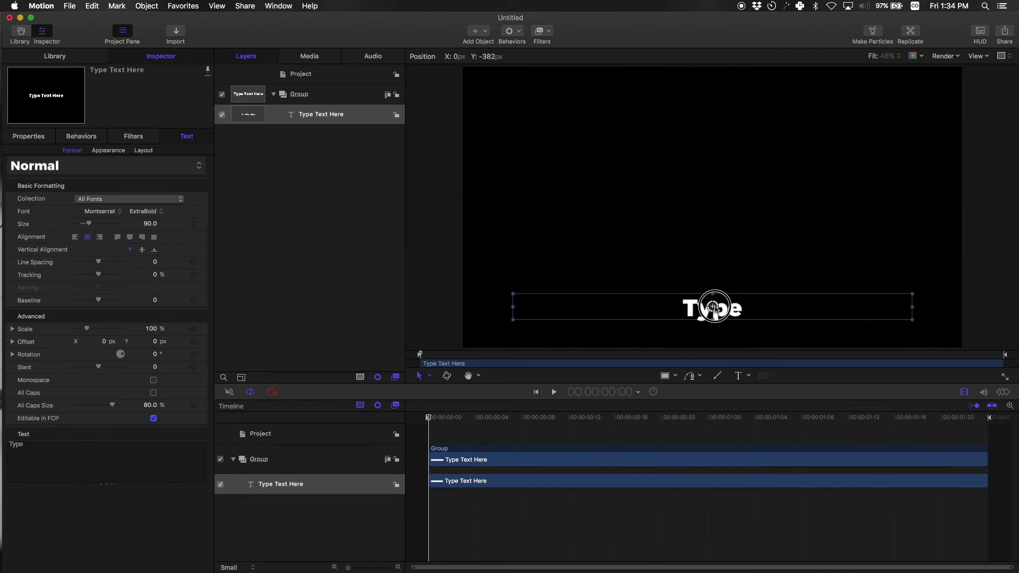
pyautogui.moveTo(716, 310); pyautogui.dragTo(713, 208)
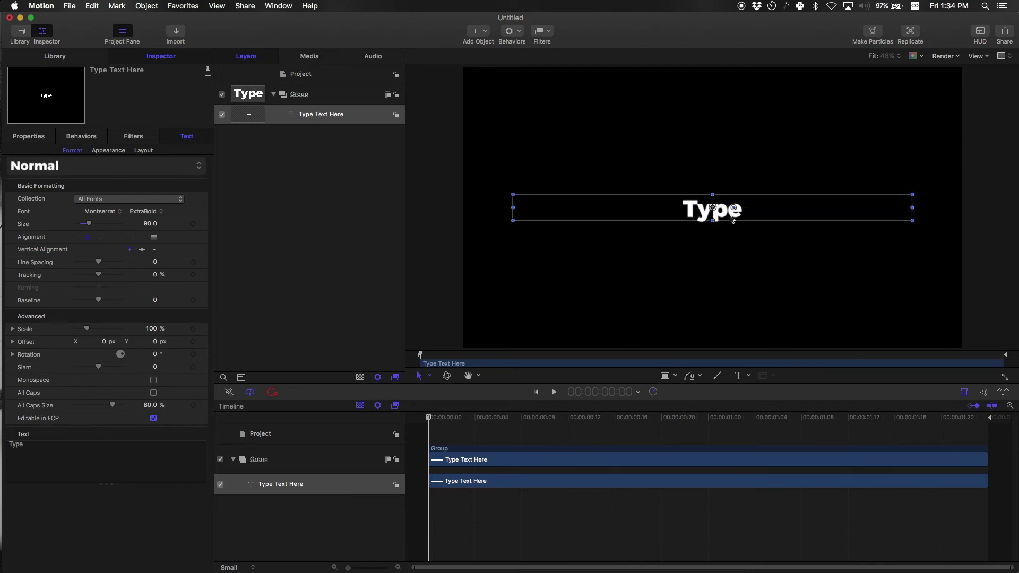
pyautogui.click(747, 245)
pyautogui.click(727, 218)
pyautogui.click(831, 156)
pyautogui.click(396, 74)
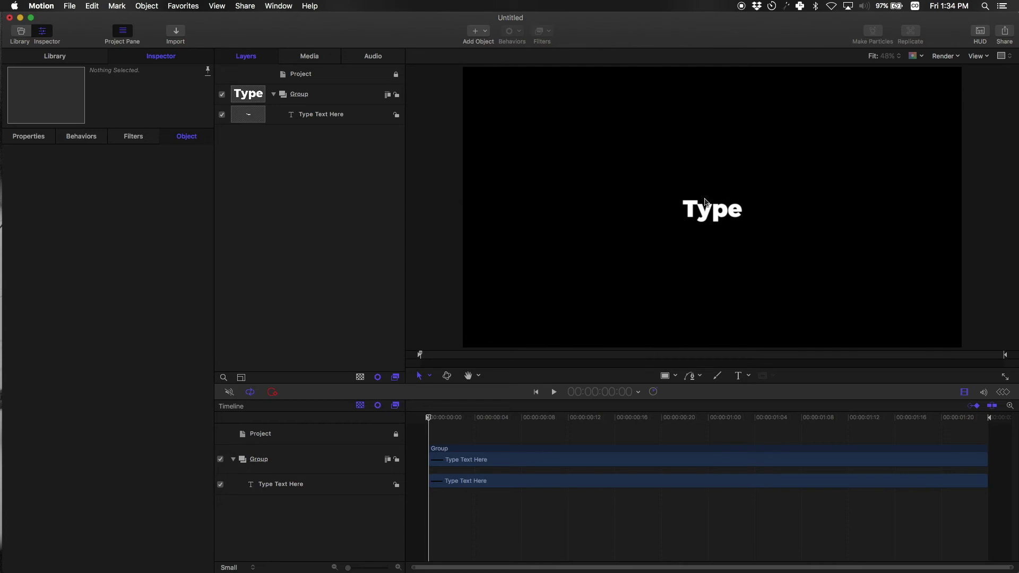
# Start publishing the title as a Final Cut template named My Mont Title.
pyautogui.click(527, 224)
pyautogui.click(95, 5)
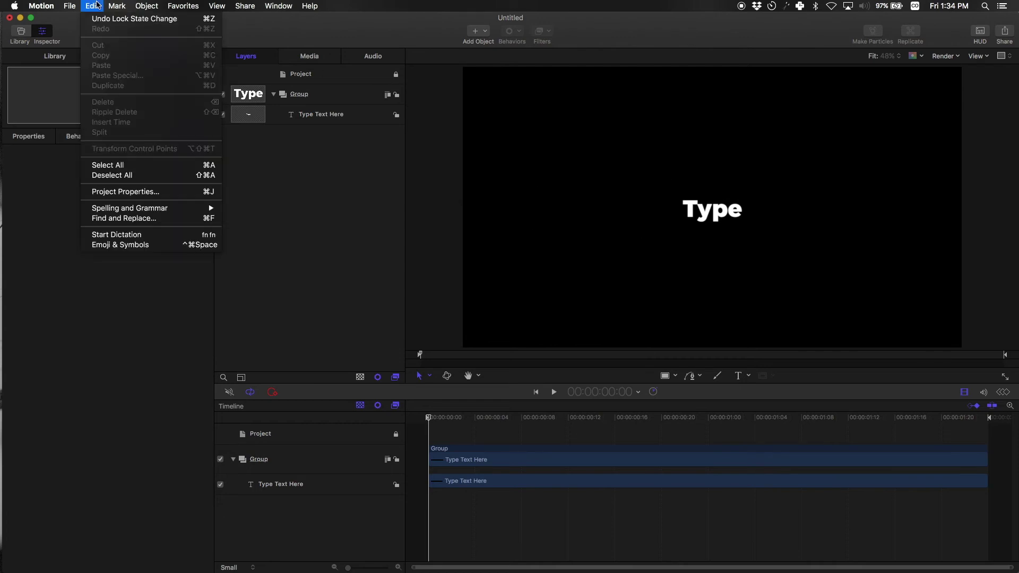
pyautogui.moveTo(75, 6)
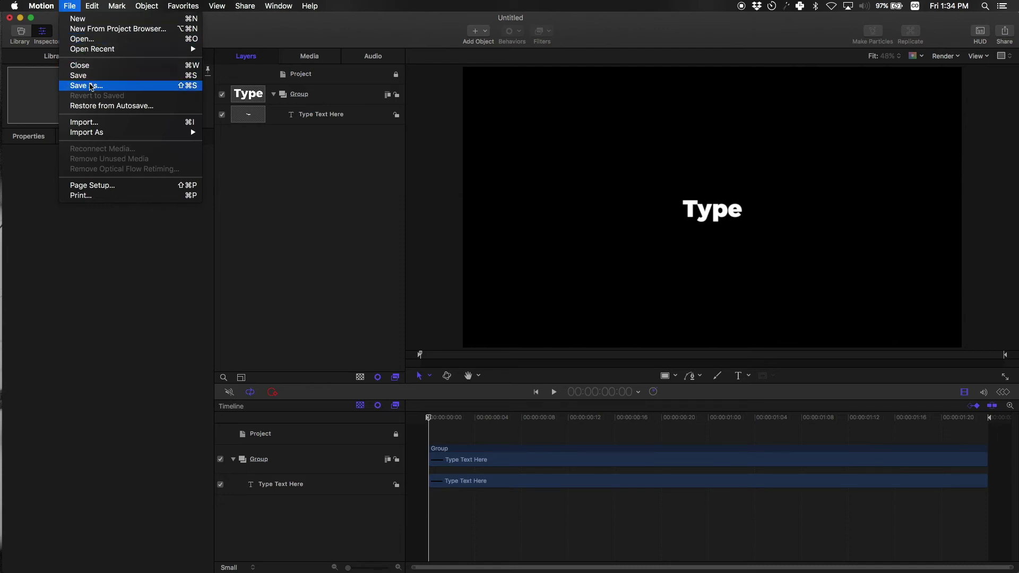
pyautogui.click(91, 86)
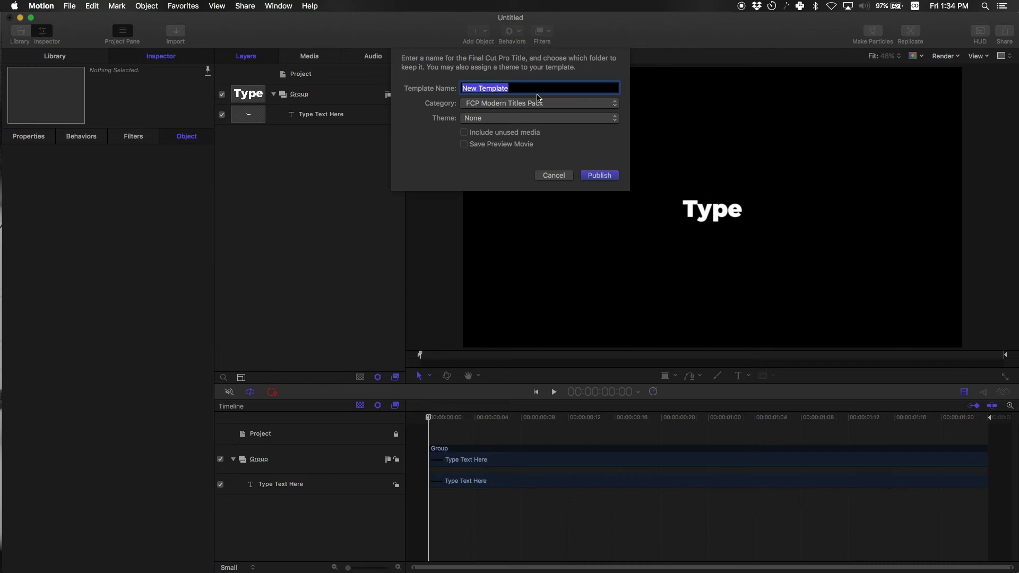
pyautogui.write('My Mont Title')
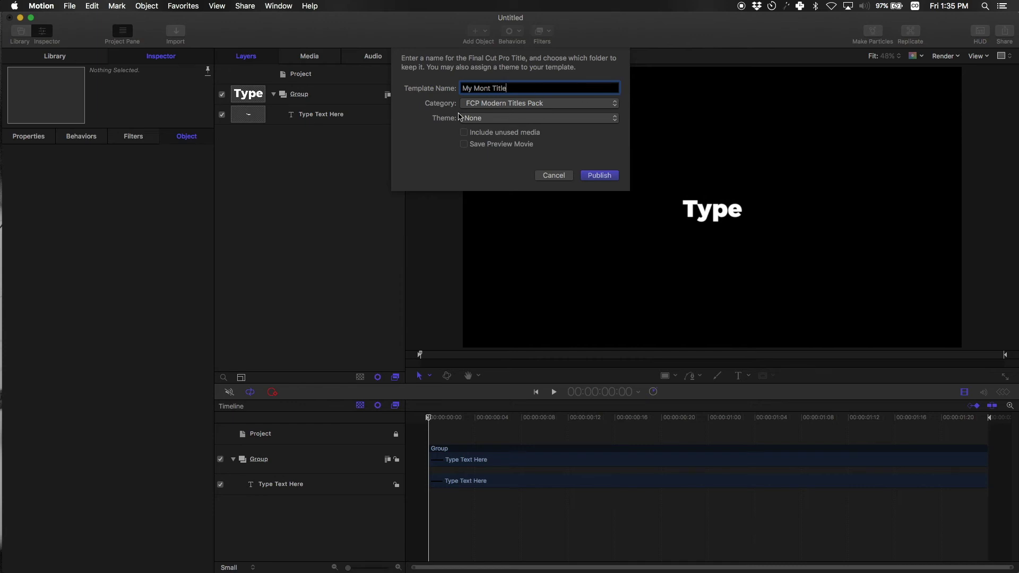
# Choose category #Custom Made and theme None, then publish the template.
pyautogui.click(507, 106)
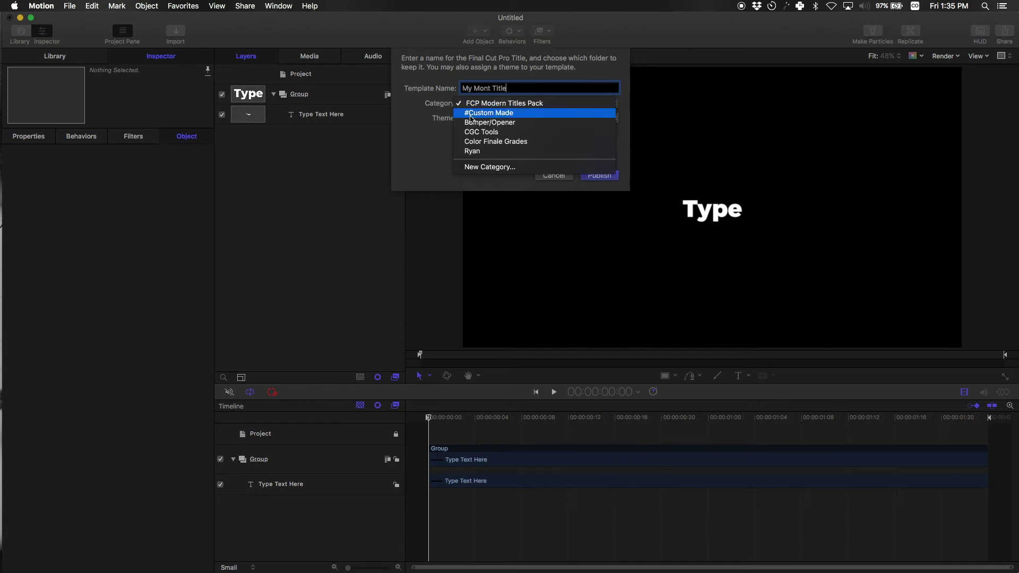
pyautogui.click(485, 117)
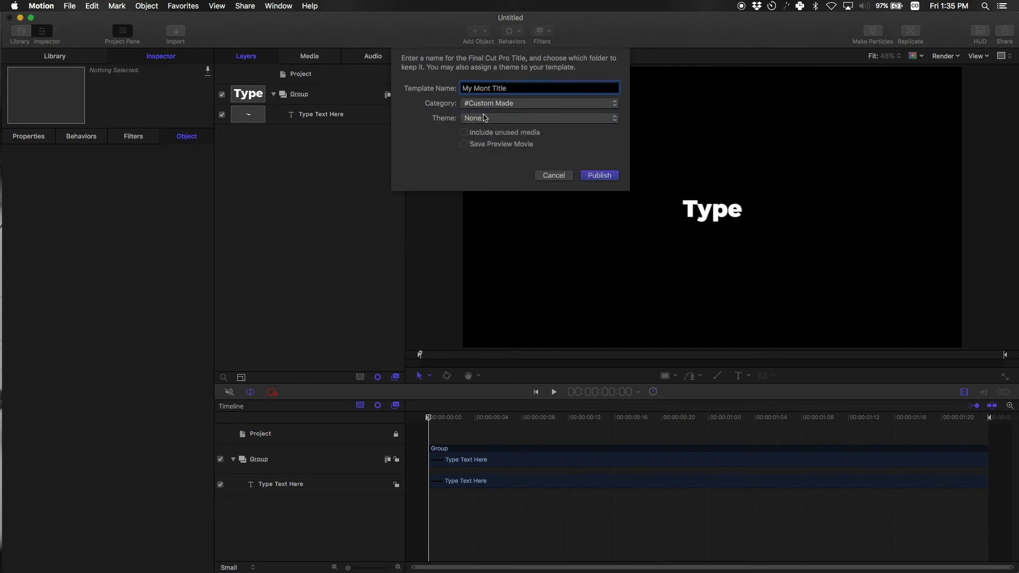
pyautogui.click(490, 104)
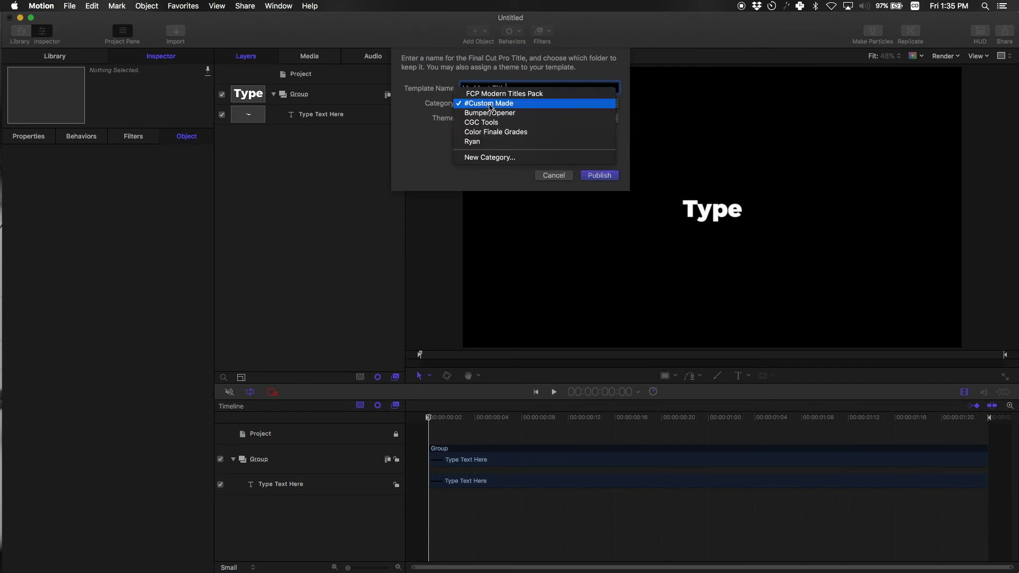
pyautogui.click(572, 75)
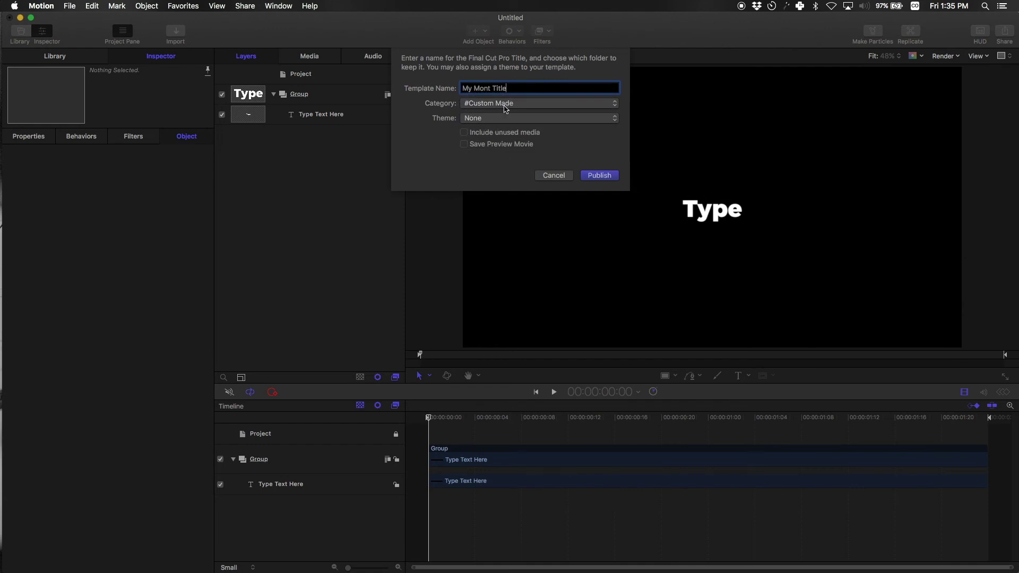
pyautogui.click(492, 121)
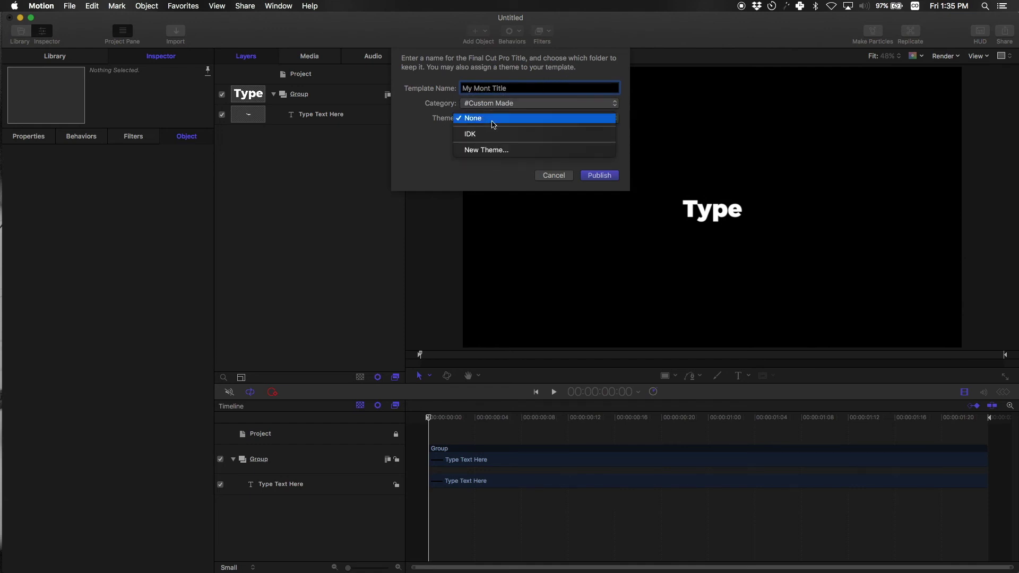
pyautogui.click(493, 119)
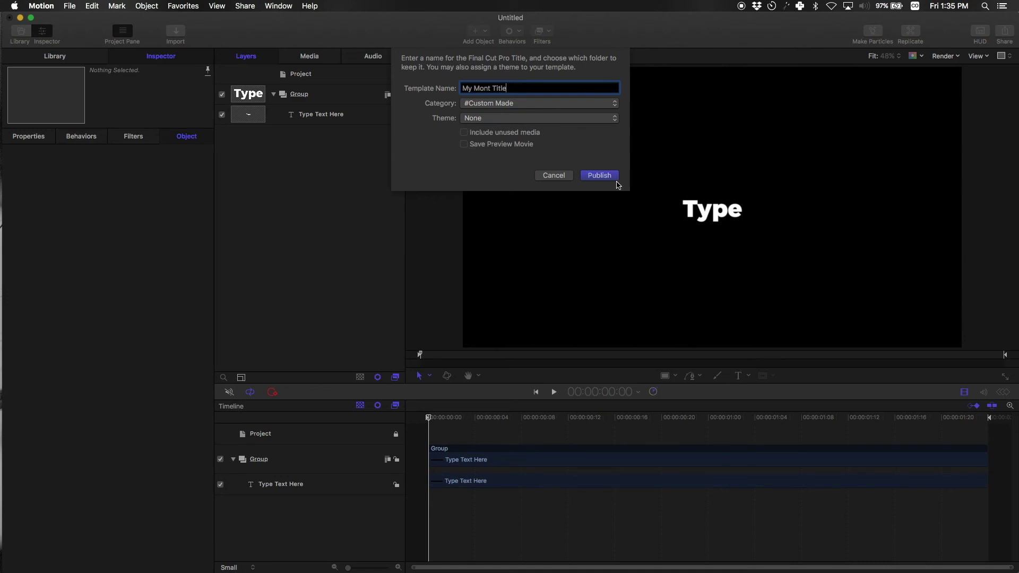
pyautogui.click(599, 175)
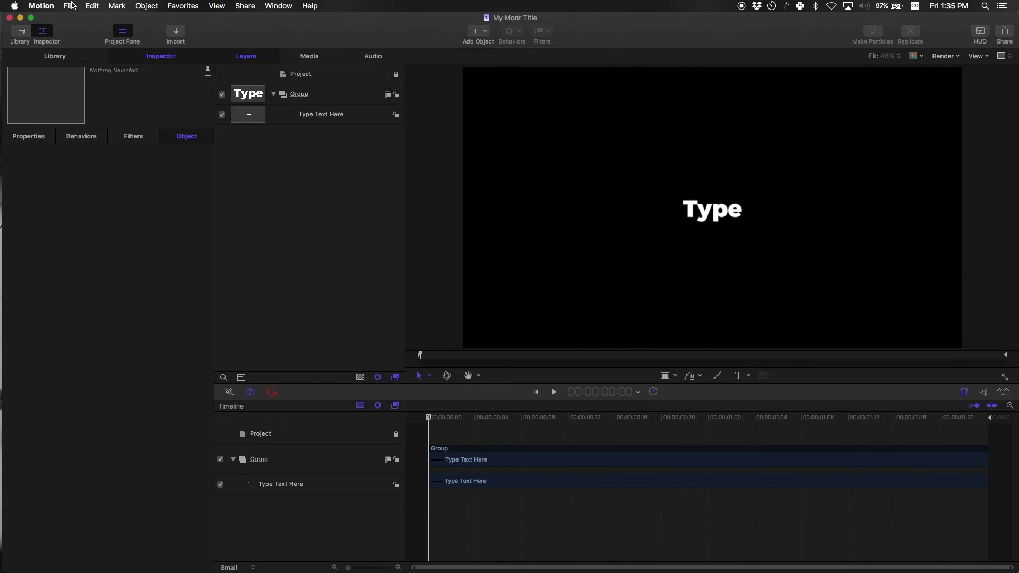
# Close Motion and show the #Custom Made titles in Final Cut Pro's titles browser.
pyautogui.click(10, 18)
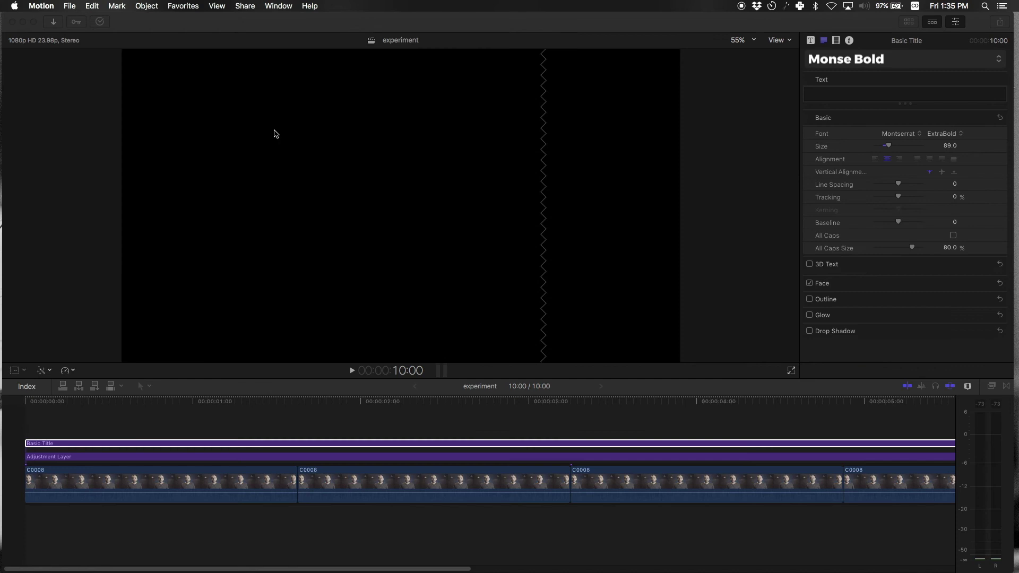
pyautogui.click(208, 237)
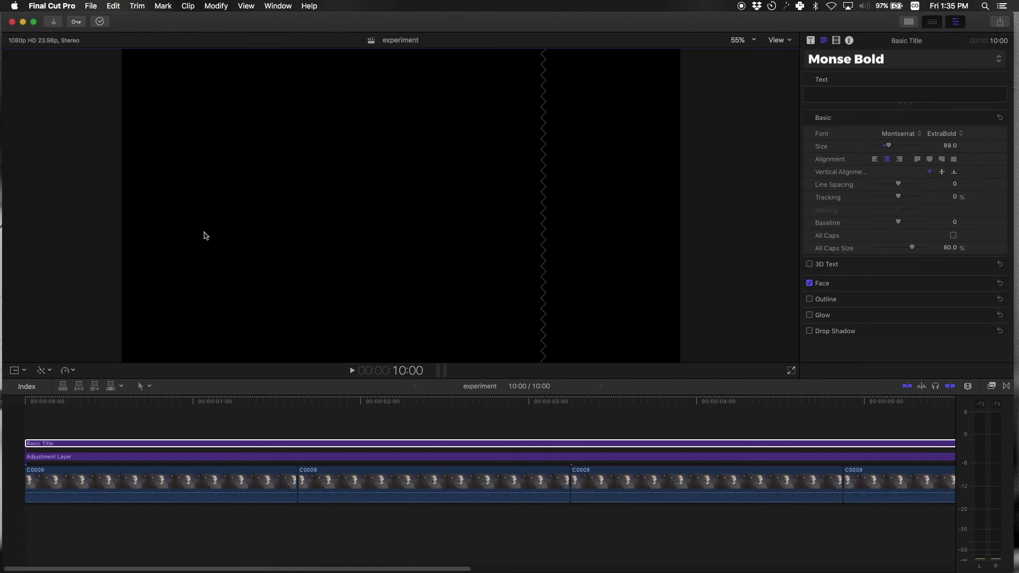
pyautogui.press('ctrl+super+1')
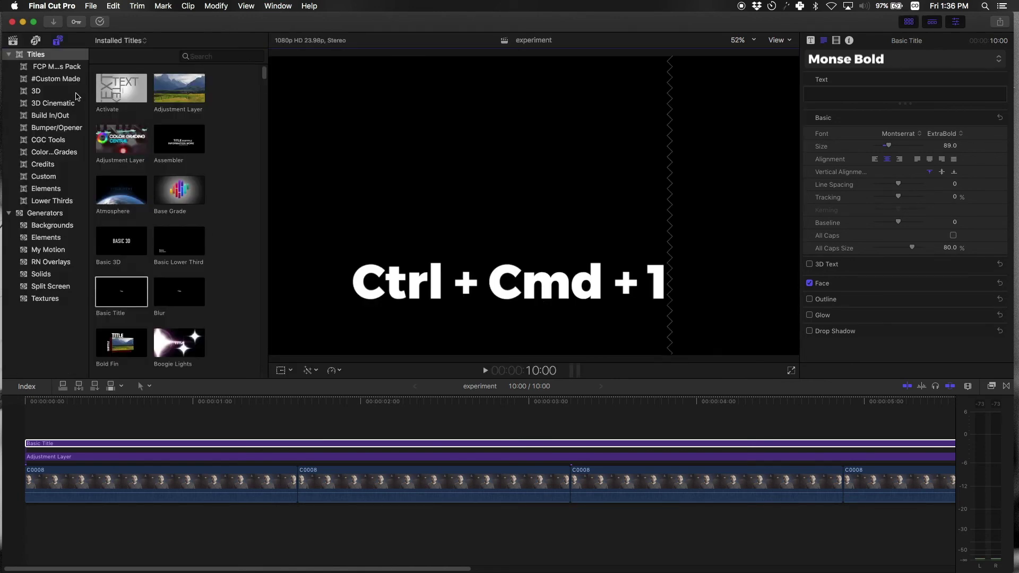
pyautogui.click(73, 83)
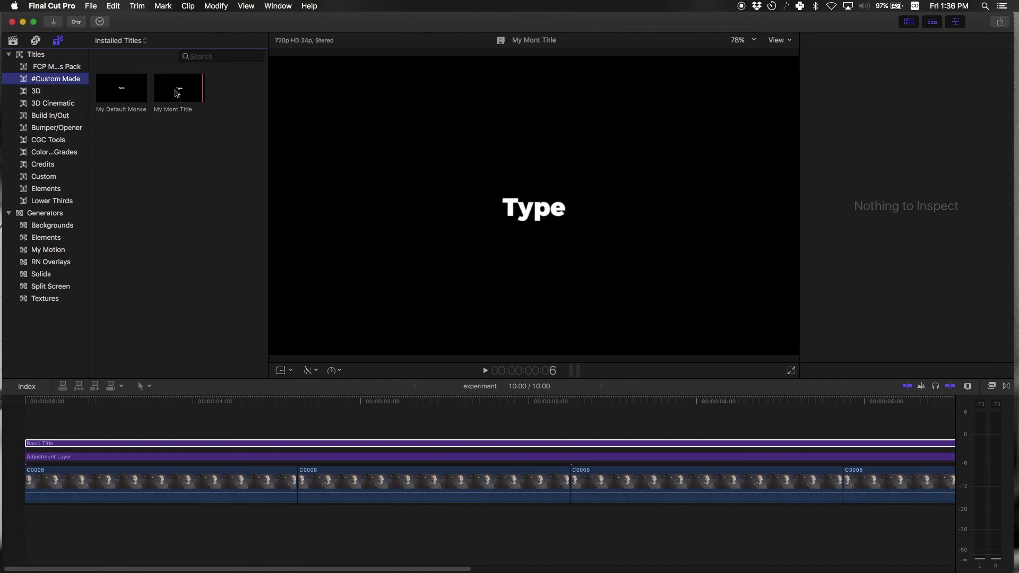
# Make My Mont Title the default title, then select the Basic Title clip in the timeline.
pyautogui.click(188, 91)
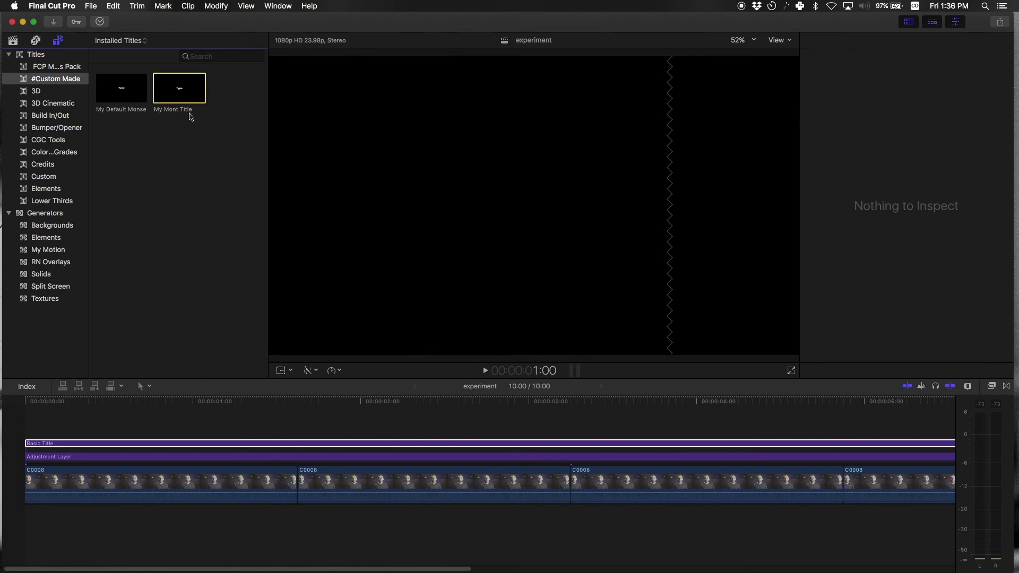
pyautogui.rightClick(193, 97)
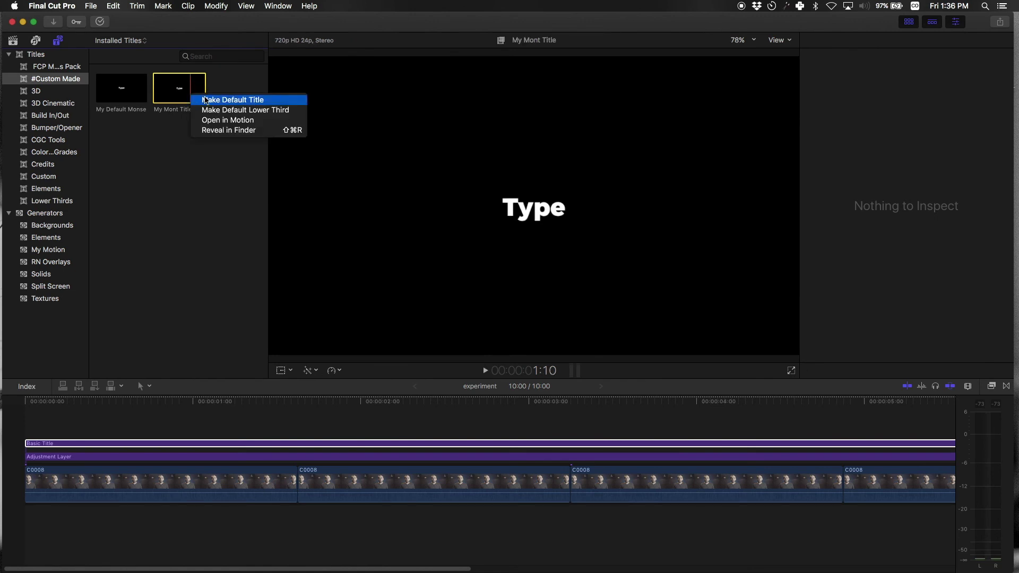
pyautogui.click(207, 100)
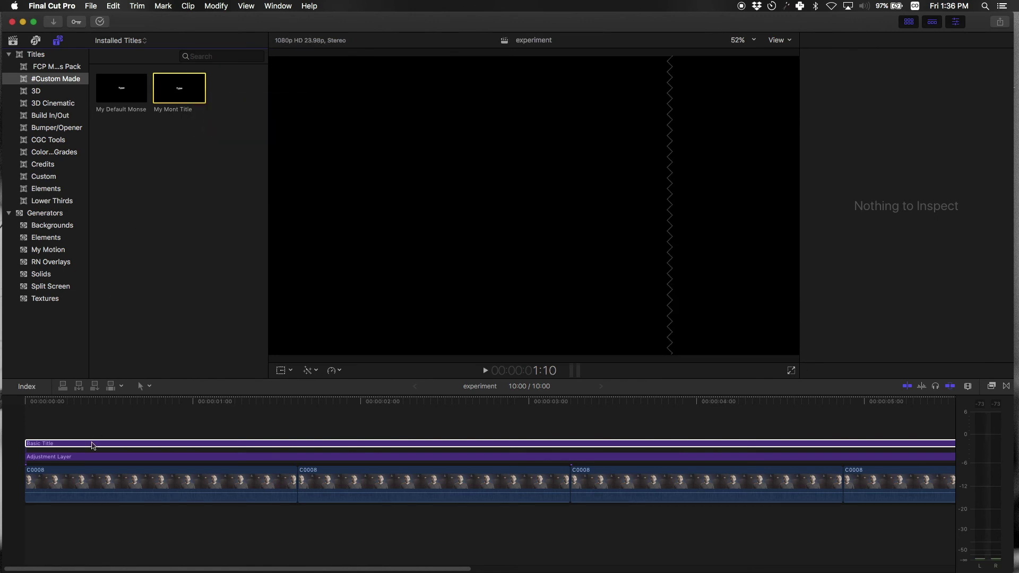
pyautogui.click(92, 445)
# Delete the Basic Title clip and add the default My Mont Title at the timeline start.
pyautogui.press('ctrl+super+1')
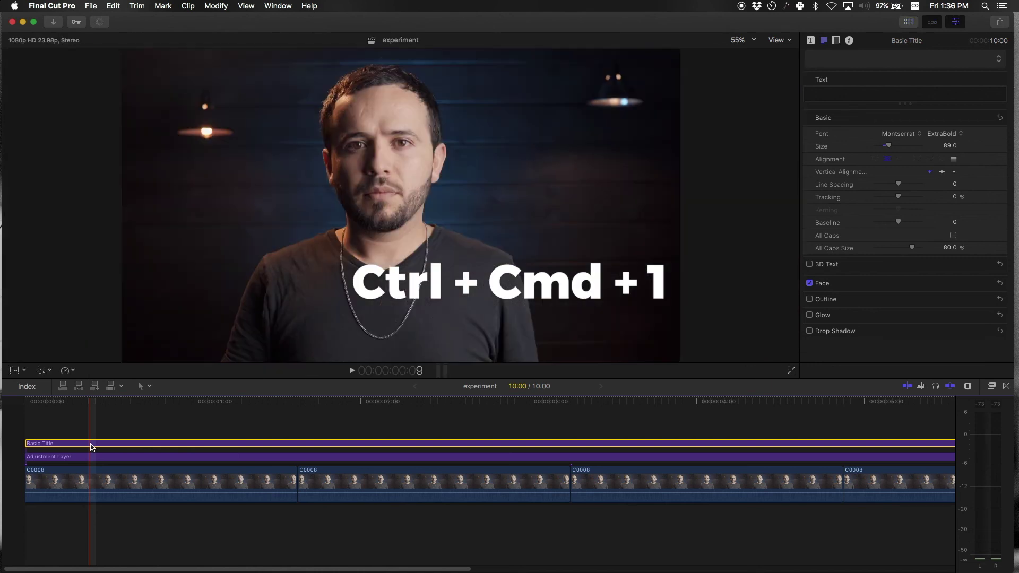
pyautogui.click(80, 439)
pyautogui.click(81, 442)
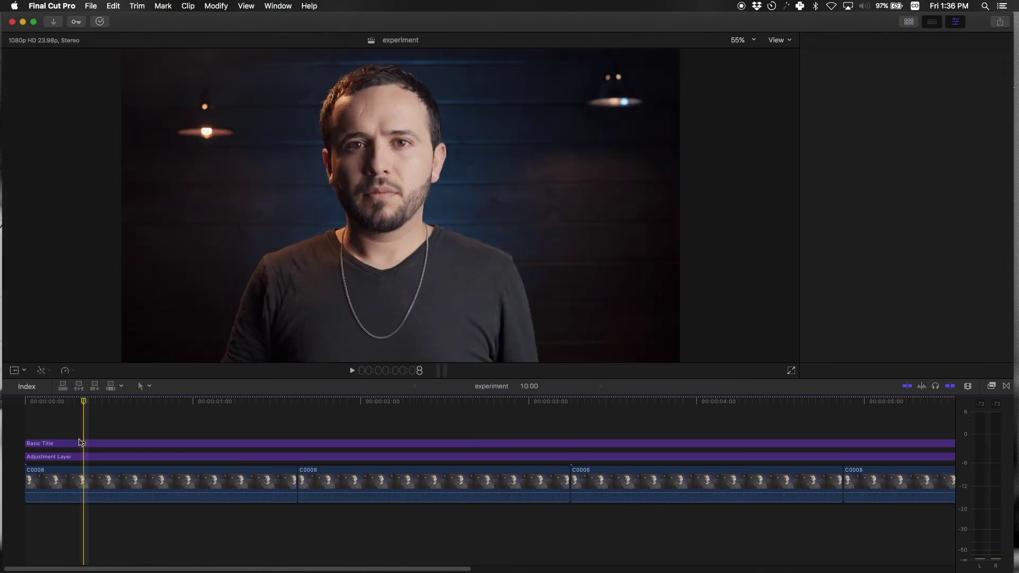
pyautogui.press('Delete')
pyautogui.click(51, 421)
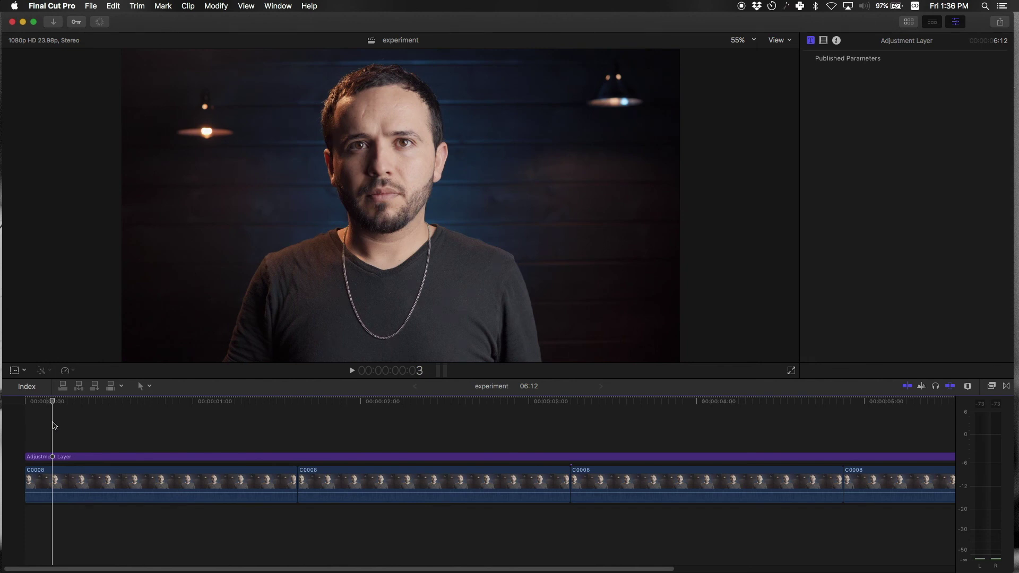
pyautogui.hotkey('ctrl', 't')
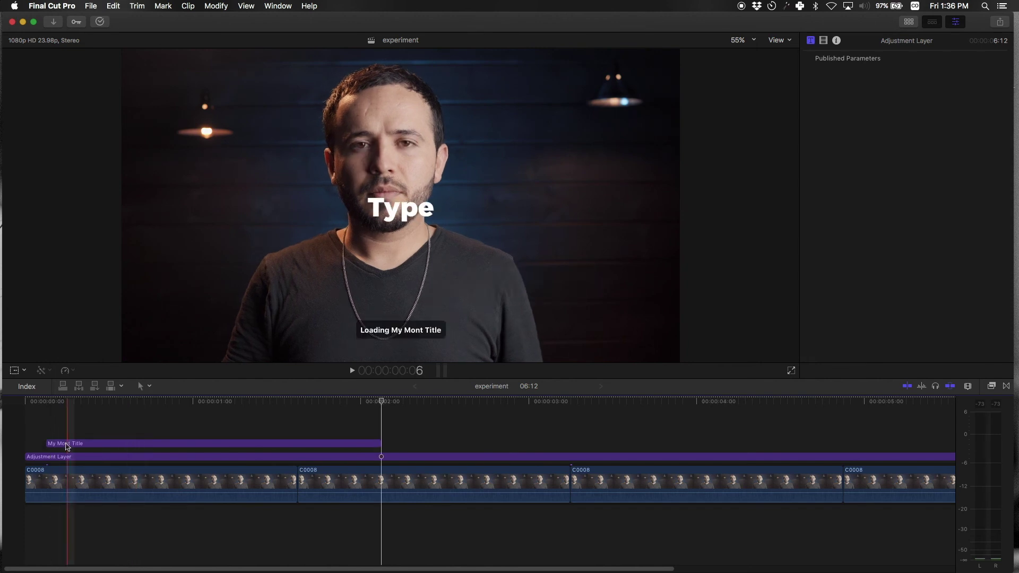
# Select the new My Mont Title clip, then reopen the titles browser and preview the template.
pyautogui.click(67, 444)
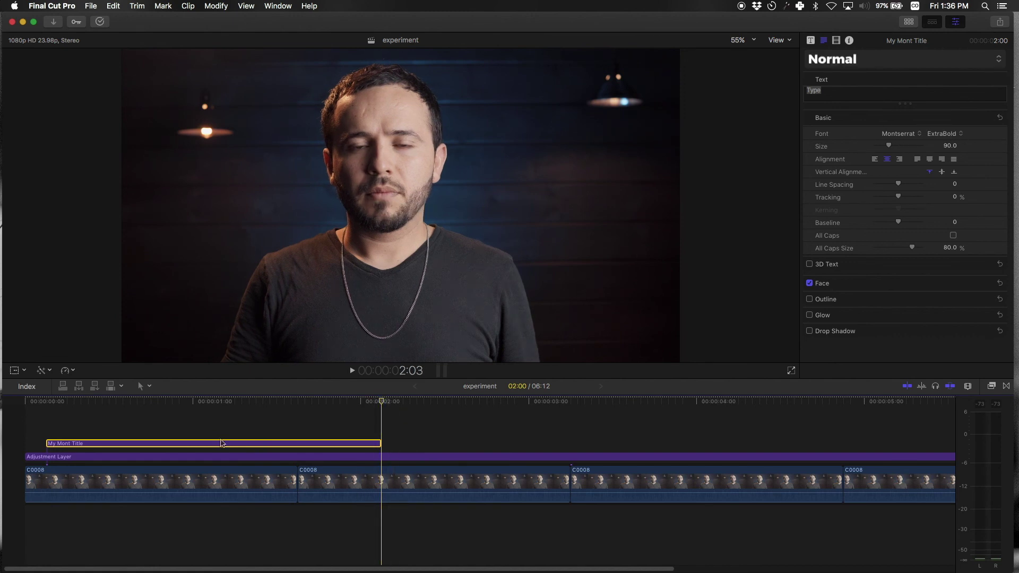
pyautogui.click(200, 428)
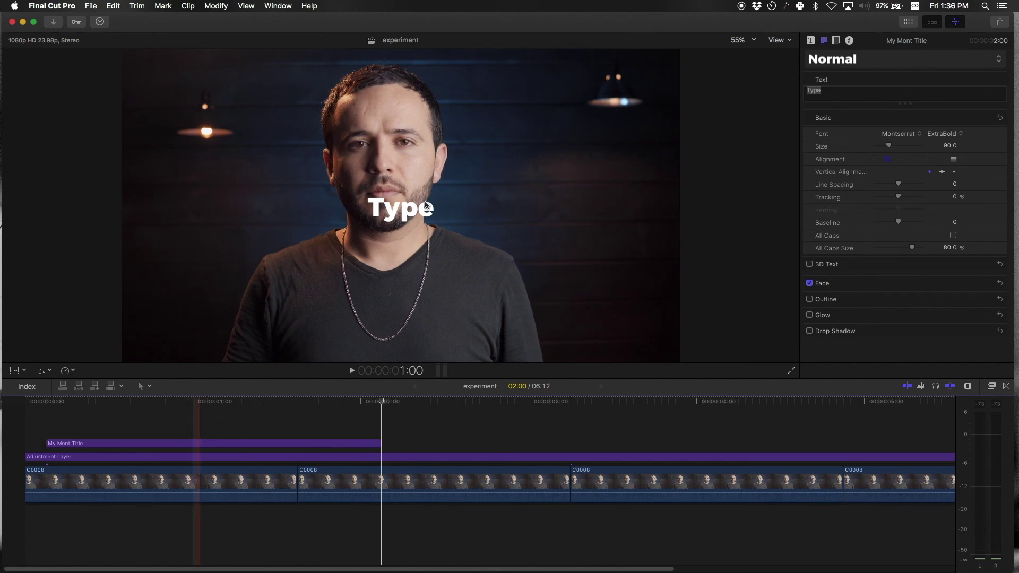
pyautogui.click(201, 443)
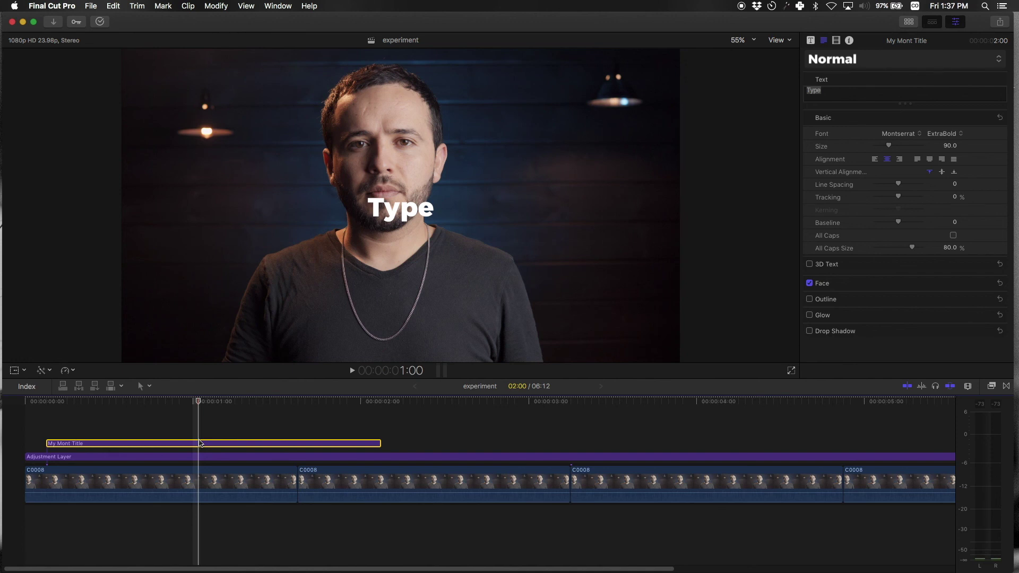
pyautogui.press('super+alt+1')
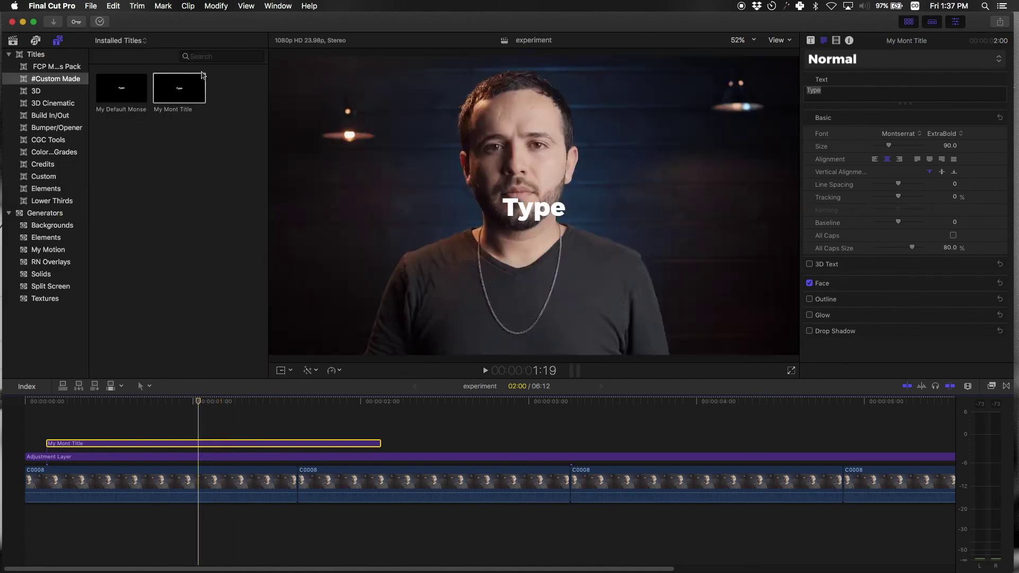
pyautogui.click(193, 95)
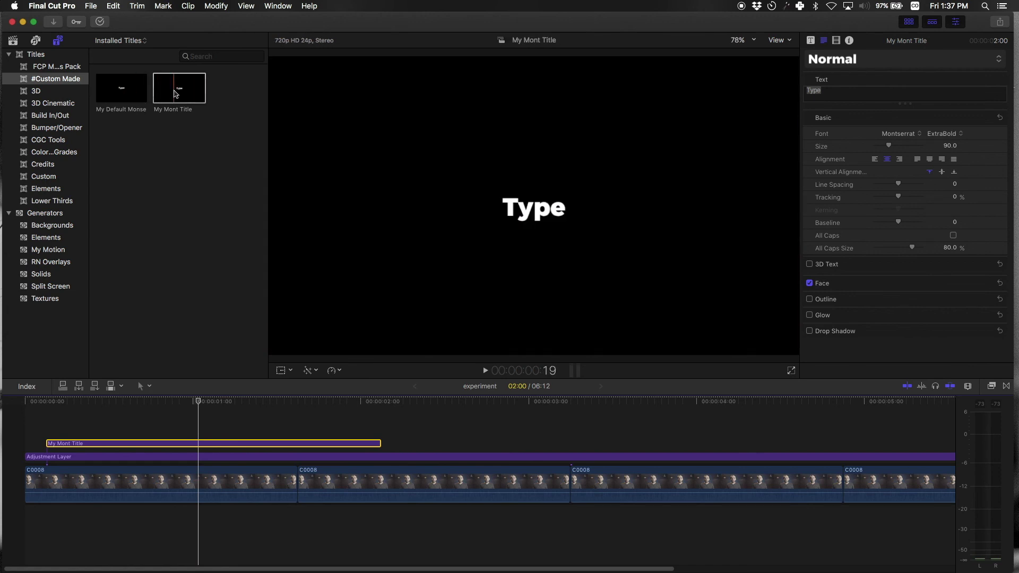
# Open My Mont Title in Motion and widen the Type text tracking to about 45%.
pyautogui.rightClick(176, 91)
pyautogui.click(198, 115)
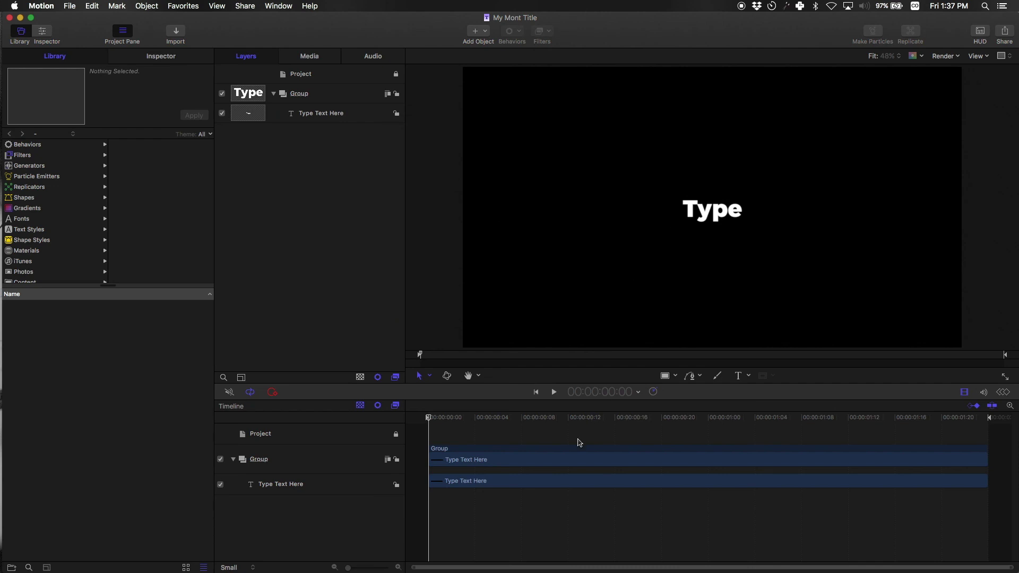
pyautogui.click(533, 479)
pyautogui.click(159, 65)
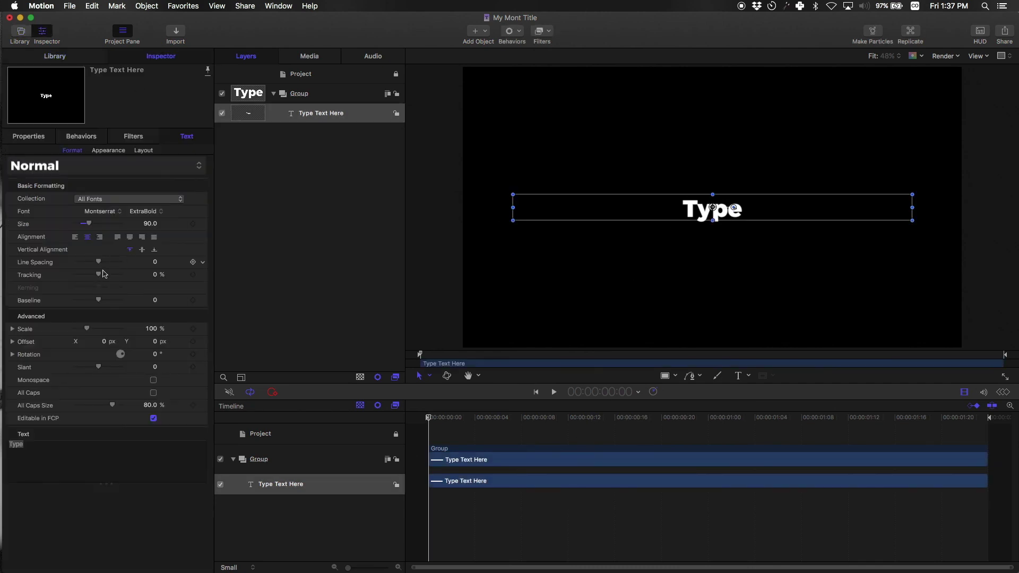
pyautogui.moveTo(100, 275); pyautogui.dragTo(108, 277)
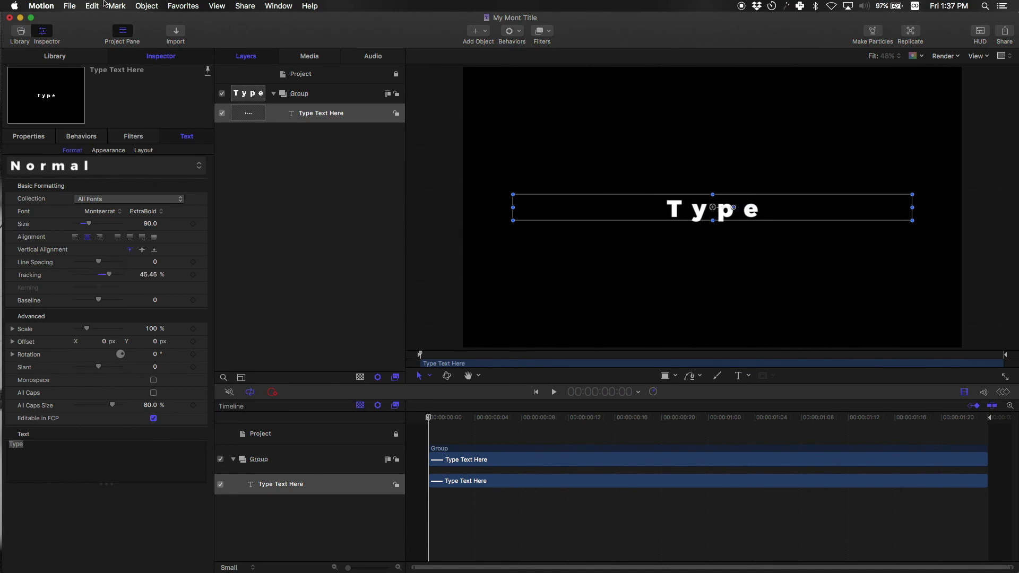
# Close the edited Motion project and return to Final Cut Pro.
pyautogui.click(70, 6)
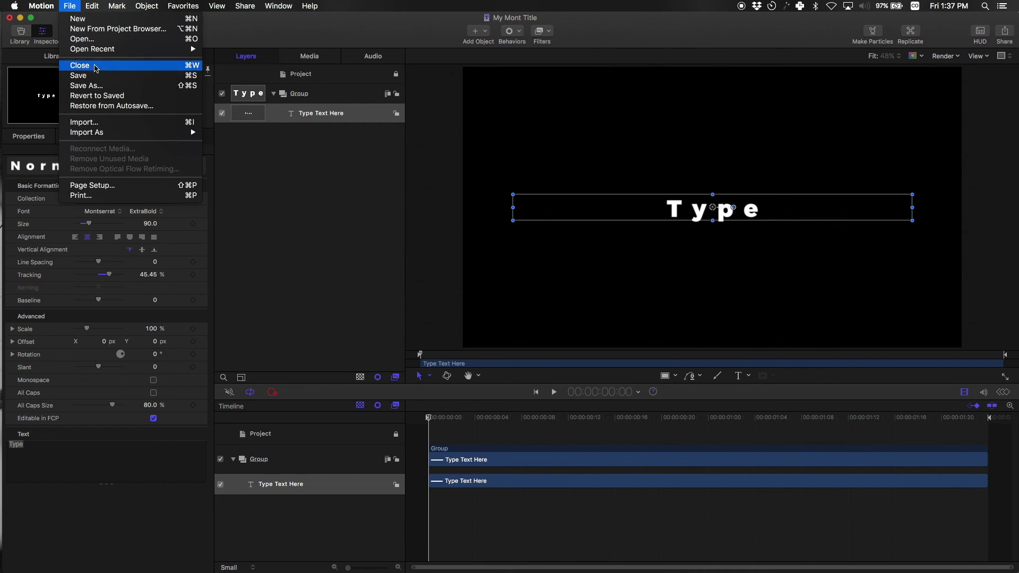
pyautogui.press('Escape')
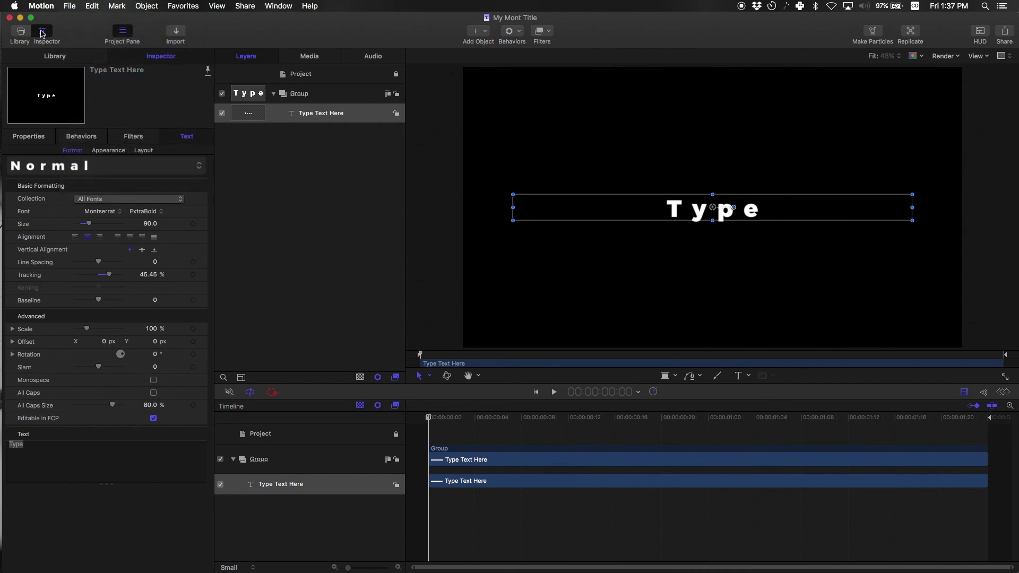
pyautogui.click(10, 18)
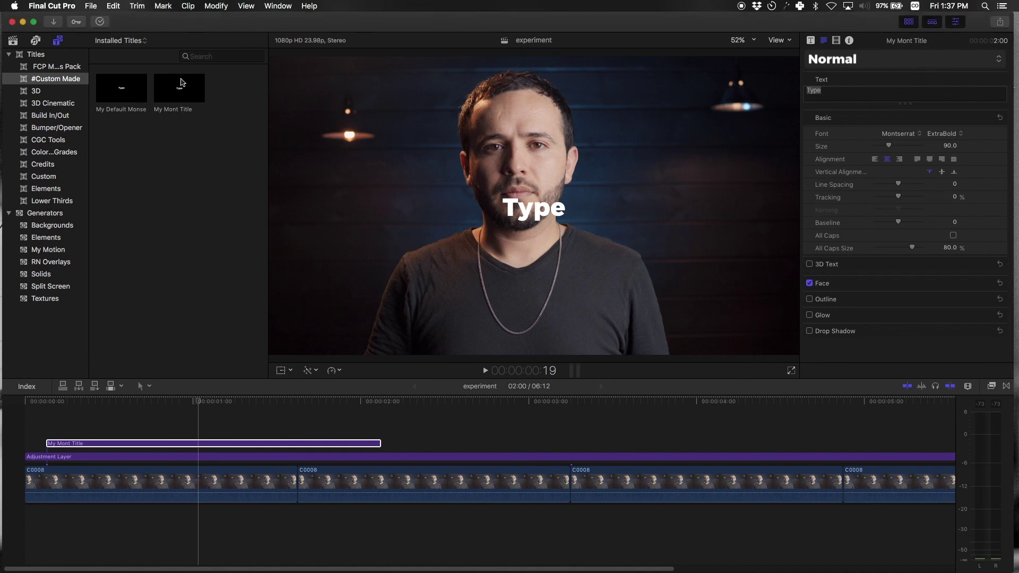
# Select the updated My Mont Title template in the #Custom Made titles.
pyautogui.click(183, 87)
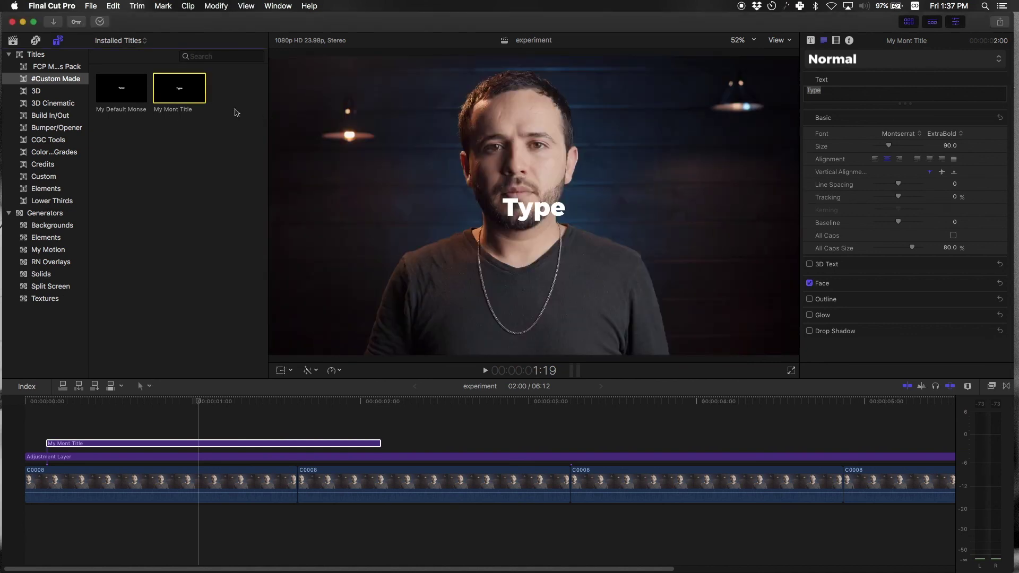